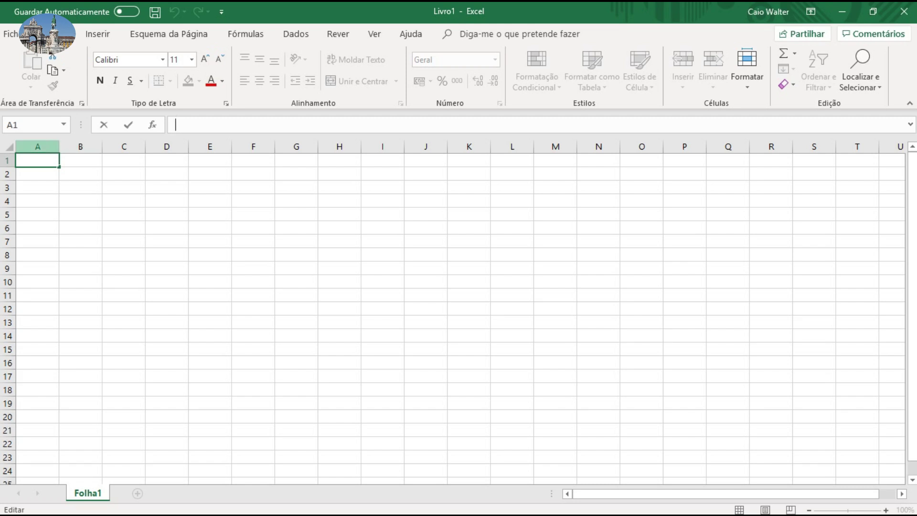
Step: Type ATIVIDADE in capitals in A1 and autofit column A to fit it
{"action": "mouse_move", "coordinate": [38, 146]}
{"action": "left_mouse_down"}
{"action": "mouse_move", "coordinate": [814, 146]}
{"action": "mouse_move", "coordinate": [728, 146]}
{"action": "left_mouse_up"}
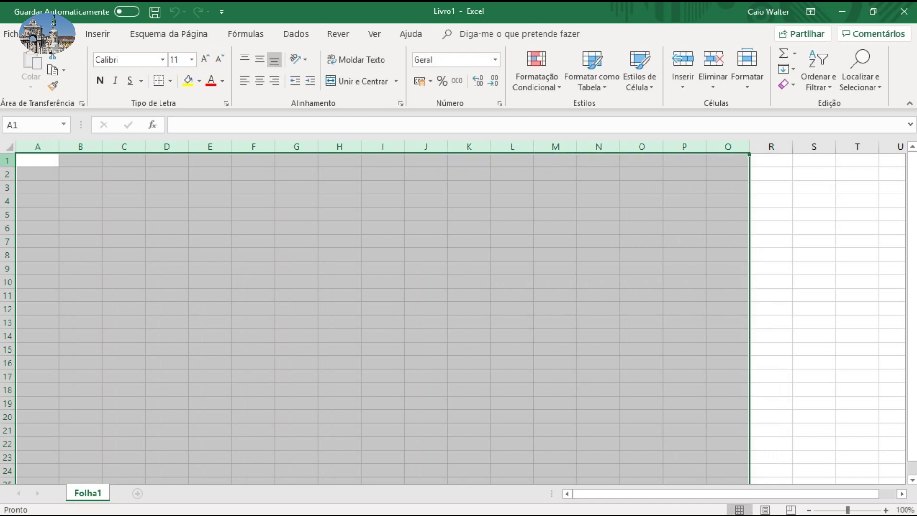
{"action": "left_click", "coordinate": [38, 160]}
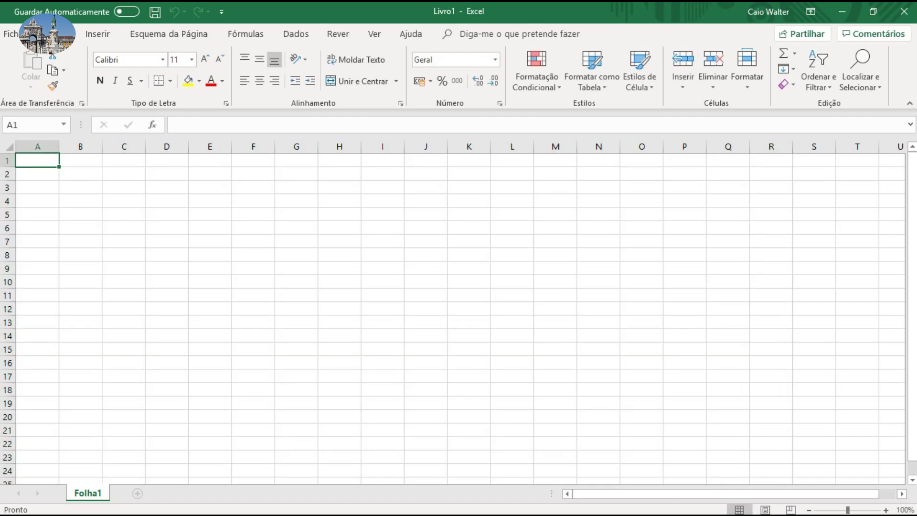
{"action": "key", "text": "Caps_Lock"}
{"action": "type", "text": "AT"}
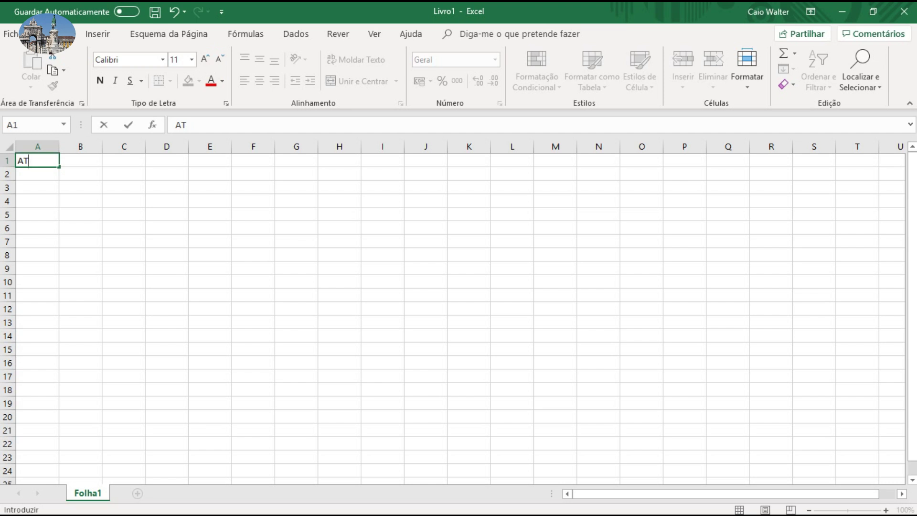
{"action": "type", "text": "IVIDADE"}
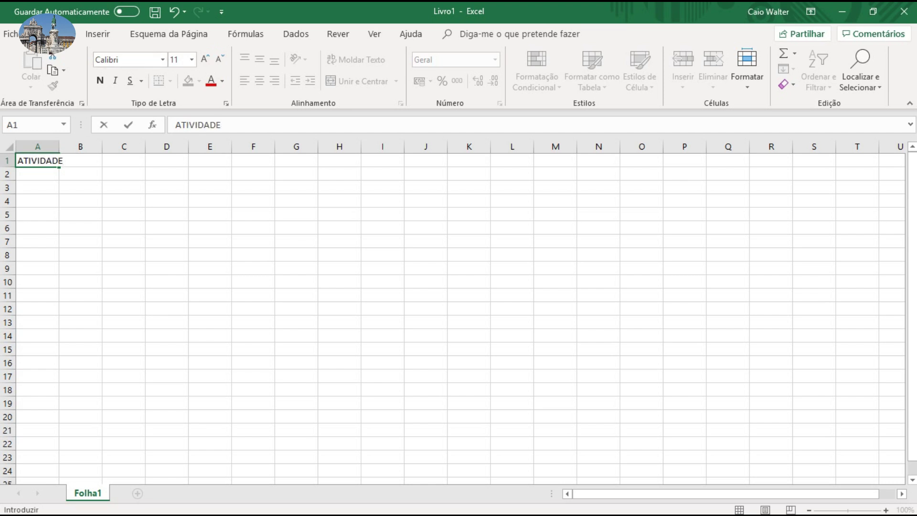
{"action": "left_click_drag", "start_coordinate": [38, 146], "coordinate": [80, 146]}
{"action": "double_click", "coordinate": [59, 147]}
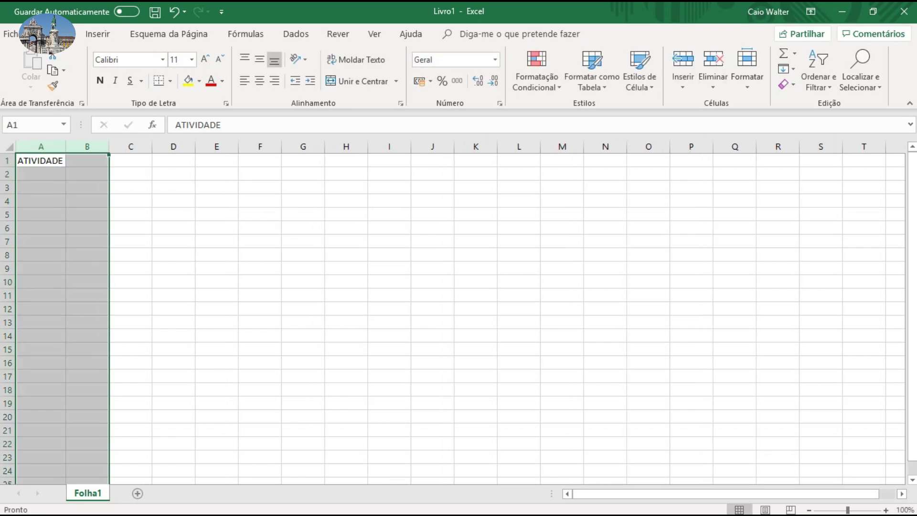
Step: Enter CARTÃO, PARCELA and VALOR in B1:D1, switching keyboard layout to get the Ã
{"action": "left_click", "coordinate": [87, 160]}
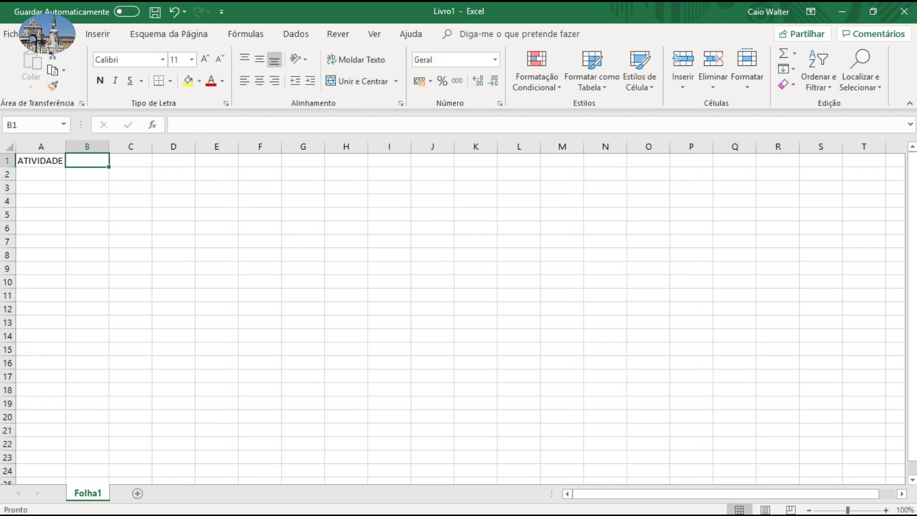
{"action": "type", "text": "CART"}
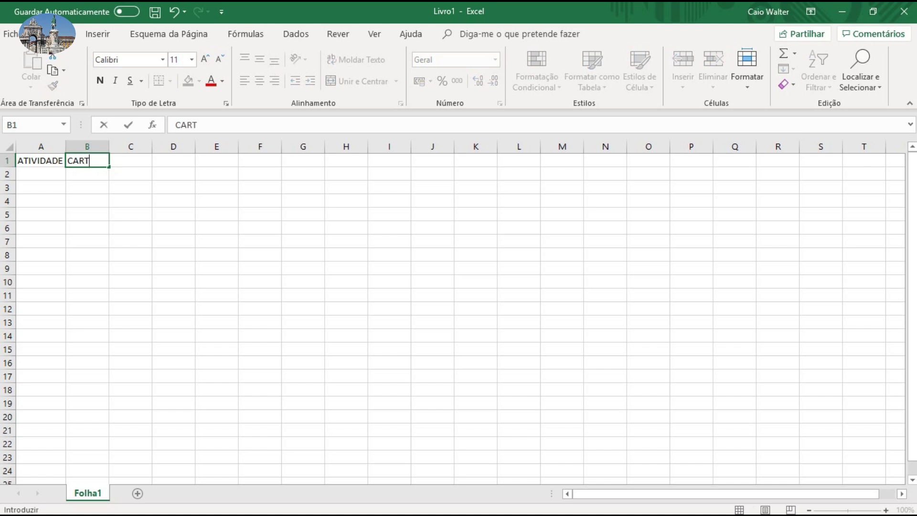
{"action": "type", "text": "]AO"}
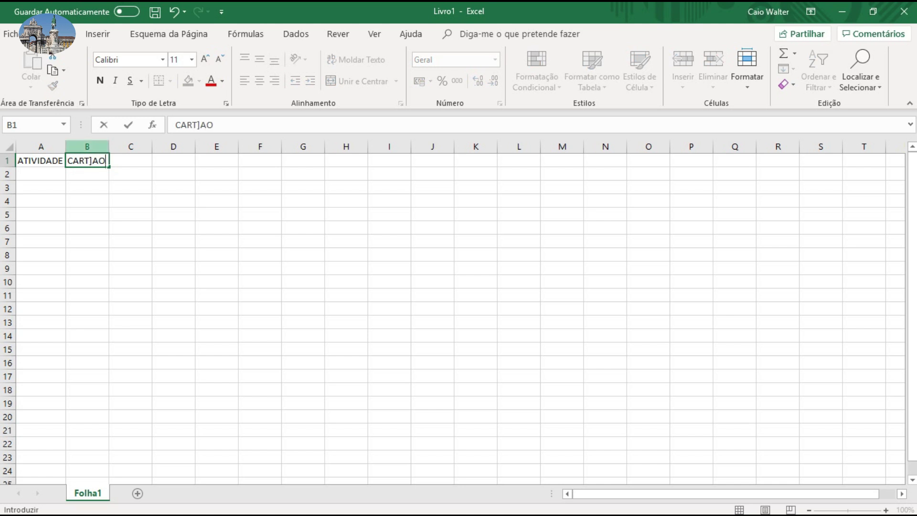
{"action": "key", "text": "BackSpace"}
{"action": "key", "text": "BackSpace"}
{"action": "key", "text": "BackSpace"}
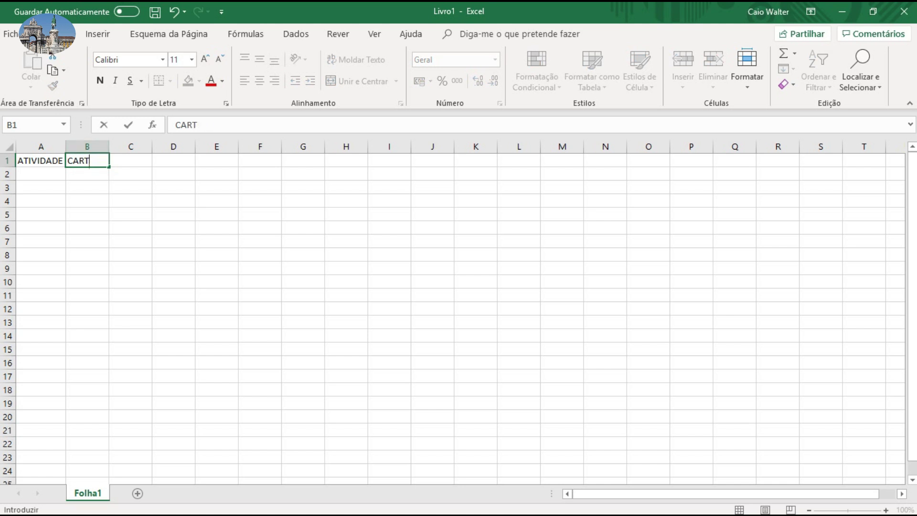
{"action": "left_click", "coordinate": [824, 504]}
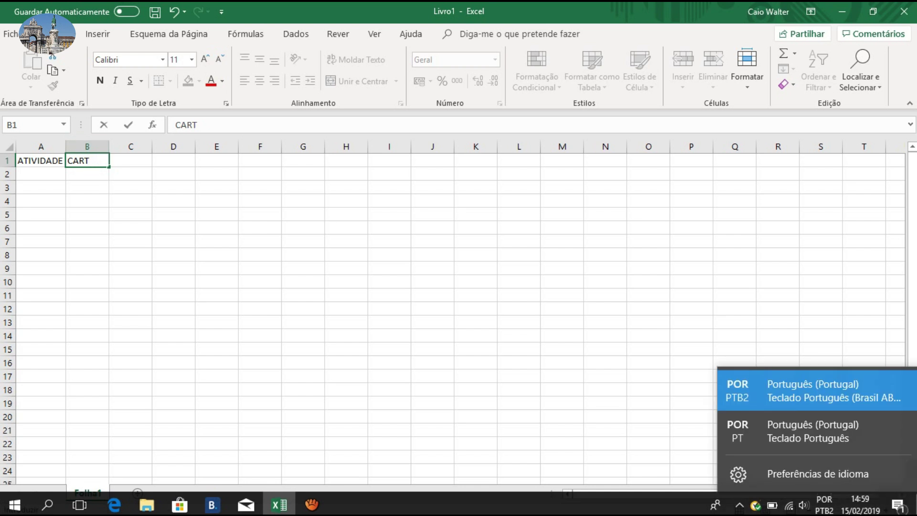
{"action": "left_click", "coordinate": [812, 429]}
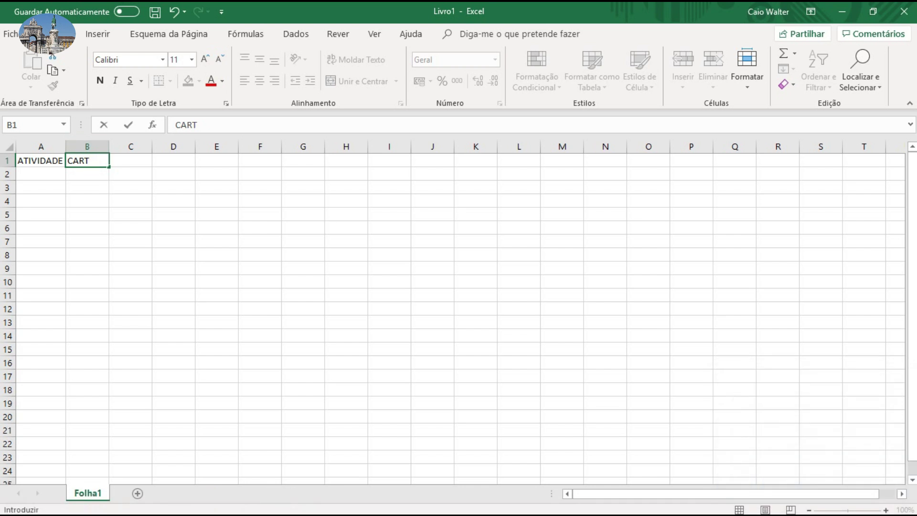
{"action": "type", "text": "ÃO"}
{"action": "key", "text": "Tab"}
{"action": "type", "text": "PAR CELA"}
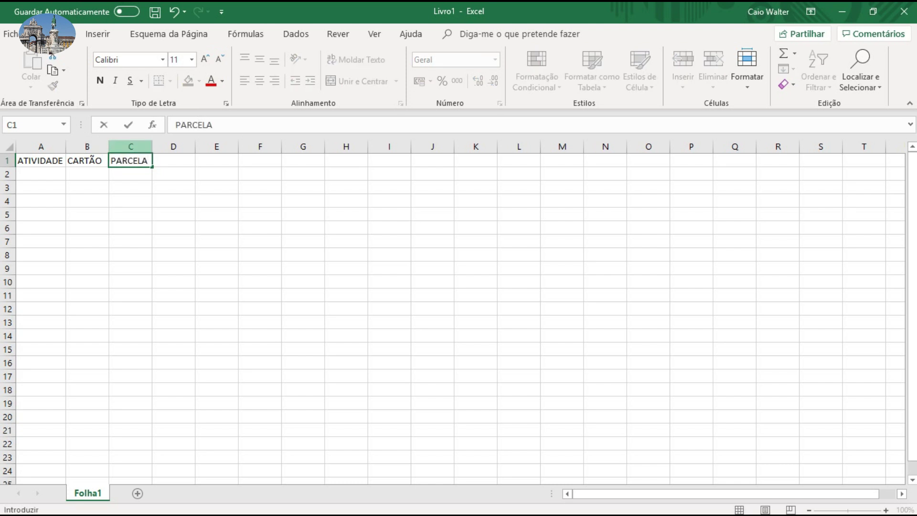
{"action": "key", "text": "Tab"}
{"action": "type", "text": "VALOR"}
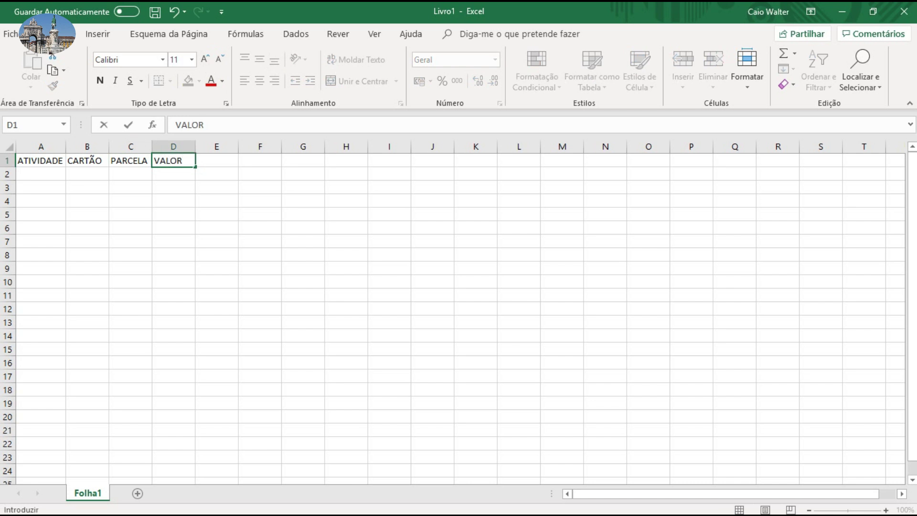
{"action": "key", "text": "Return"}
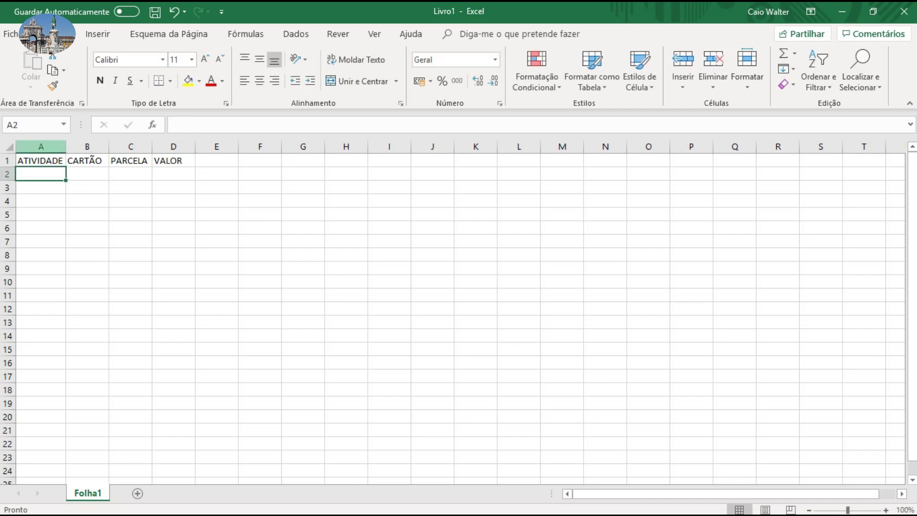
{"action": "left_click", "coordinate": [41, 146]}
Step: Enter ALUGUEL with the value 1200 in row 2
{"action": "left_click", "coordinate": [41, 174]}
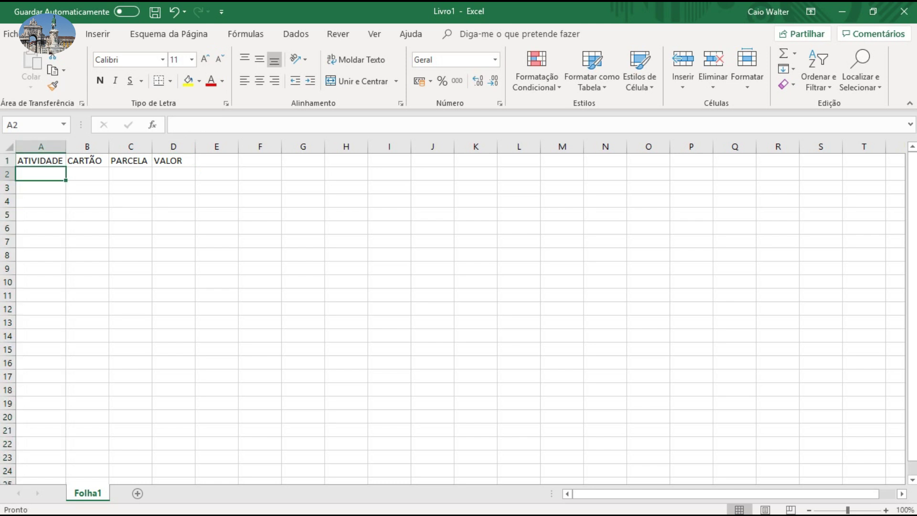
{"action": "type", "text": "ATIVIDADE"}
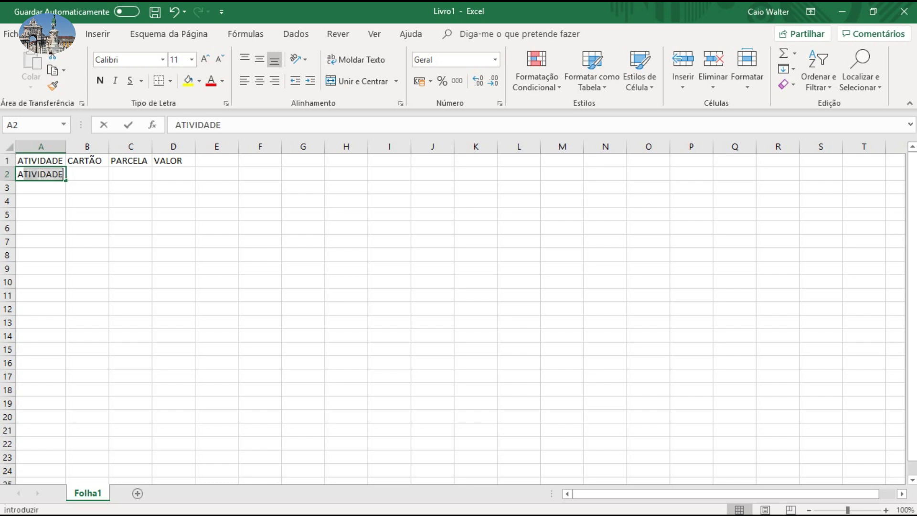
{"action": "type", "text": "LUGUEL"}
{"action": "key", "text": "Tab"}
{"action": "key", "text": "Tab"}
{"action": "key", "text": "Tab"}
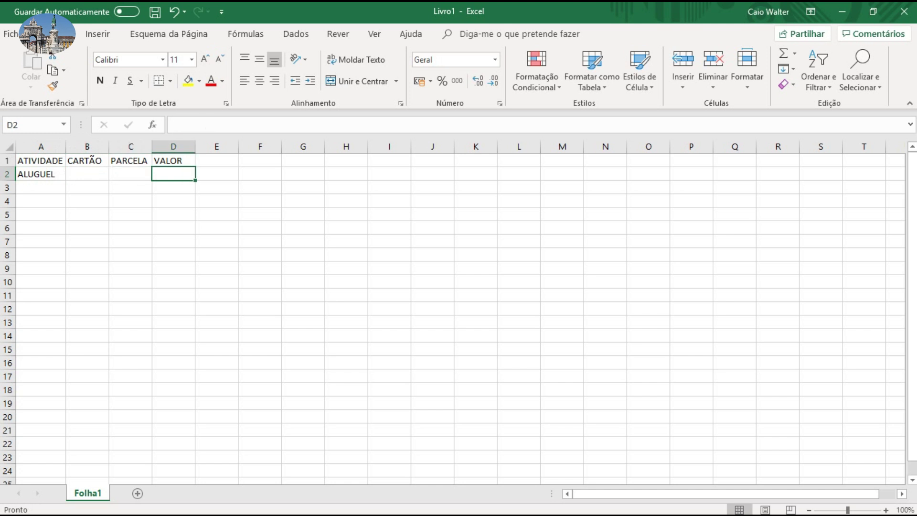
{"action": "type", "text": "1200"}
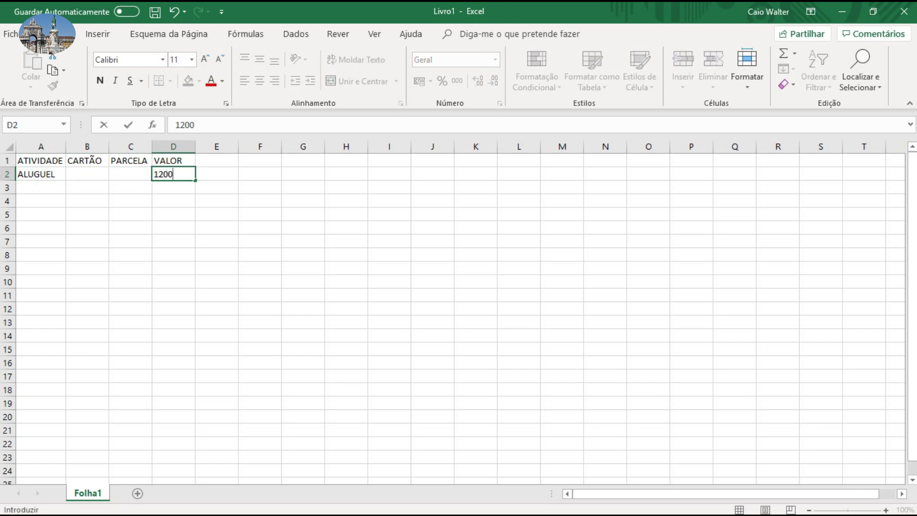
{"action": "left_click", "coordinate": [130, 268]}
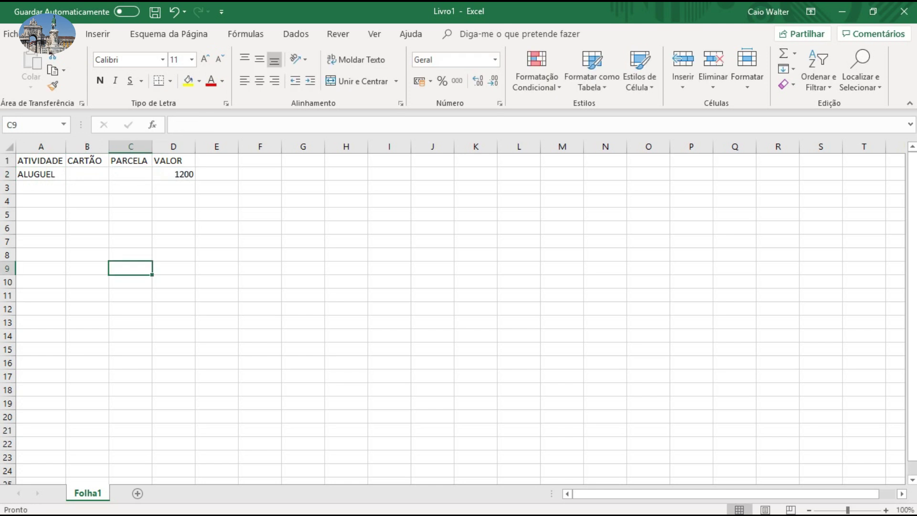
Step: Enter CANDOMINIO with 400 in row 3, replacing LUZ, and autofit column A
{"action": "left_click", "coordinate": [41, 187]}
{"action": "type", "text": "L"}
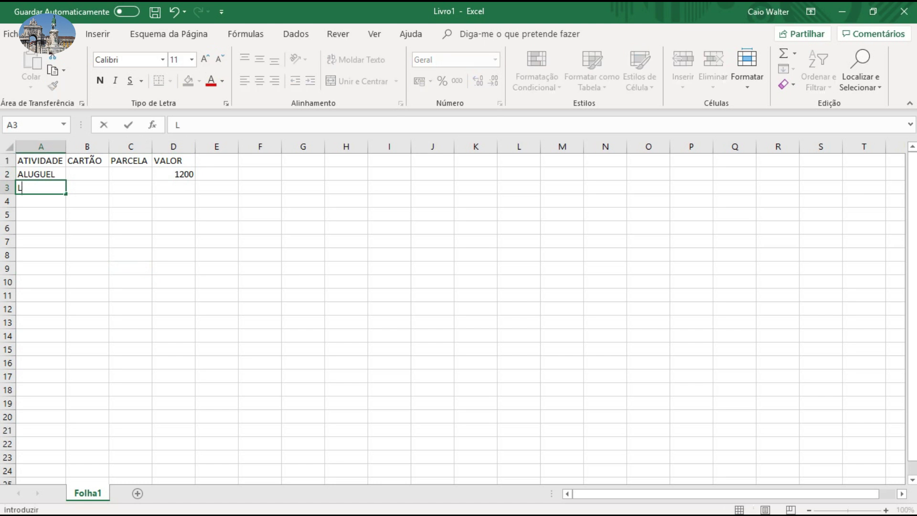
{"action": "type", "text": "UZ"}
{"action": "left_click", "coordinate": [174, 187]}
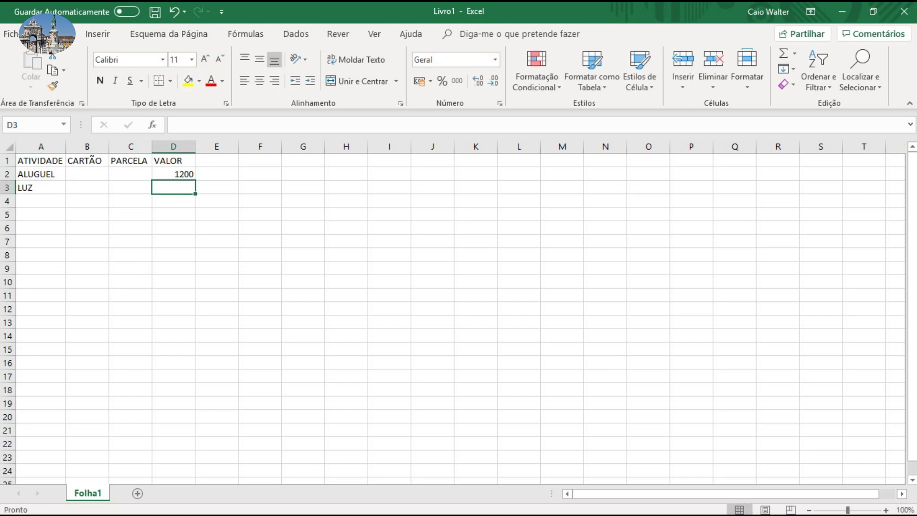
{"action": "left_click", "coordinate": [41, 187]}
{"action": "type", "text": "CANDOMINIO"}
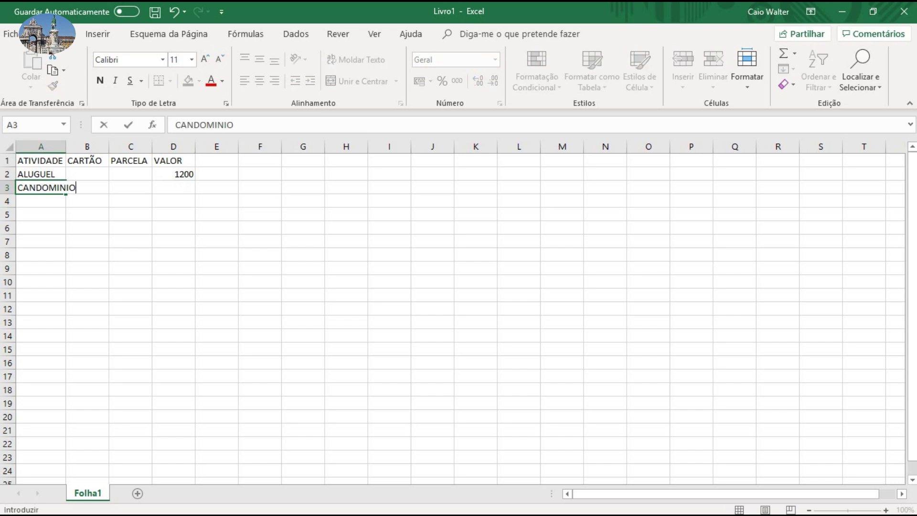
{"action": "left_click", "coordinate": [174, 187]}
{"action": "type", "text": "400"}
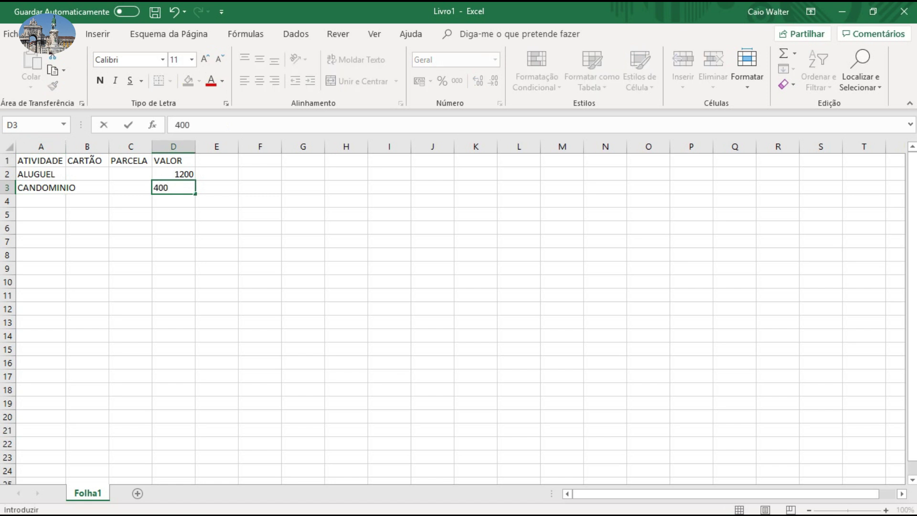
{"action": "left_click", "coordinate": [41, 146]}
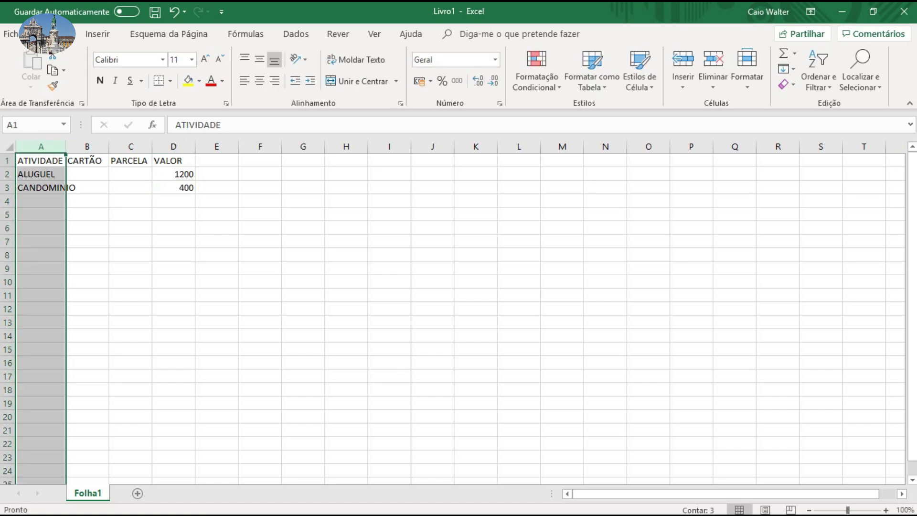
{"action": "double_click", "coordinate": [65, 146]}
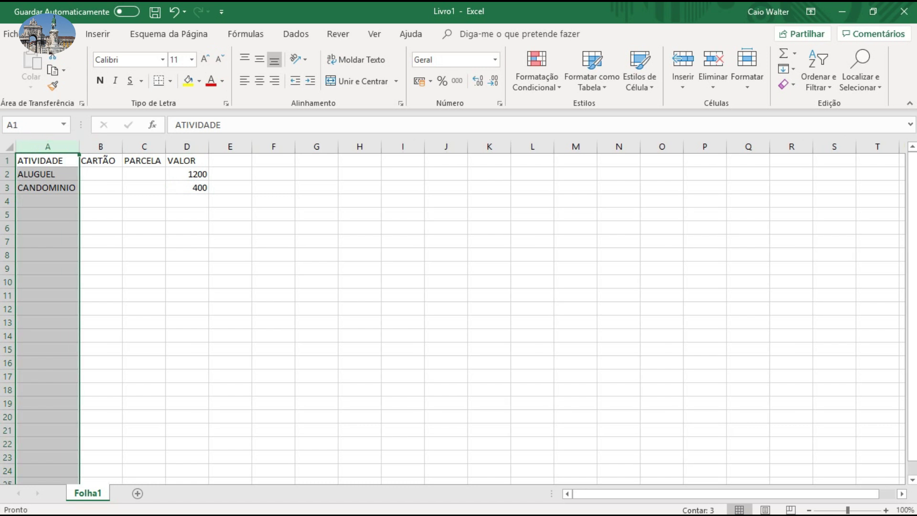
Step: Correct the A3 entry from CANDOMINIO to CONDOMINIO
{"action": "left_click", "coordinate": [47, 201]}
{"action": "left_click", "coordinate": [48, 146]}
{"action": "left_click", "coordinate": [48, 187]}
{"action": "left_click", "coordinate": [47, 201]}
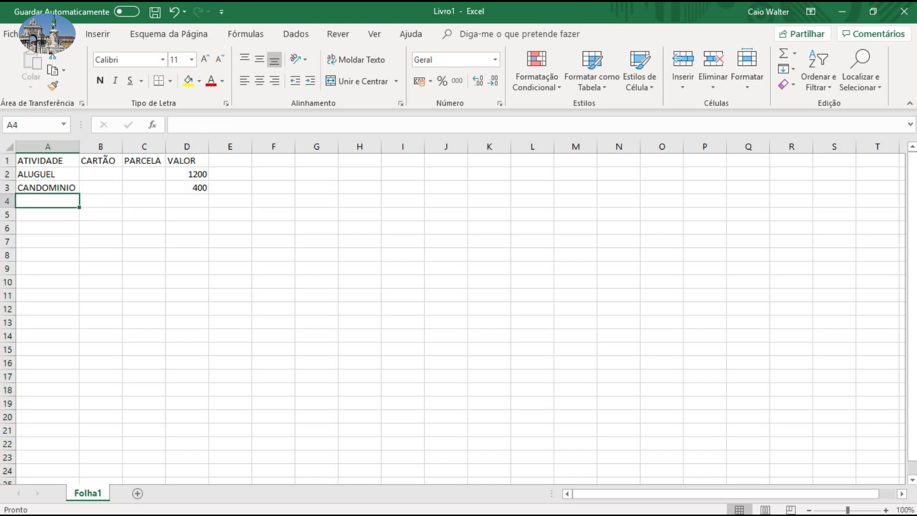
{"action": "double_click", "coordinate": [23, 187]}
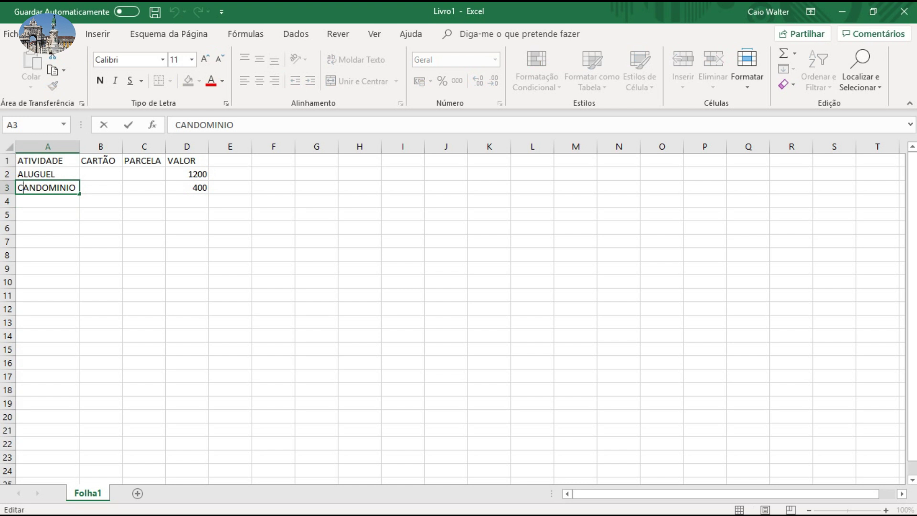
{"action": "key", "text": "Delete"}
{"action": "type", "text": "O"}
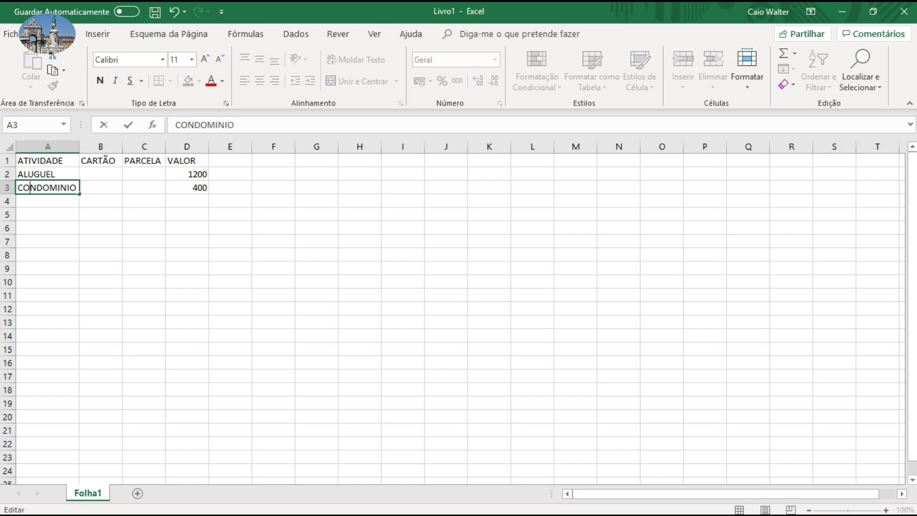
{"action": "key", "text": "Return"}
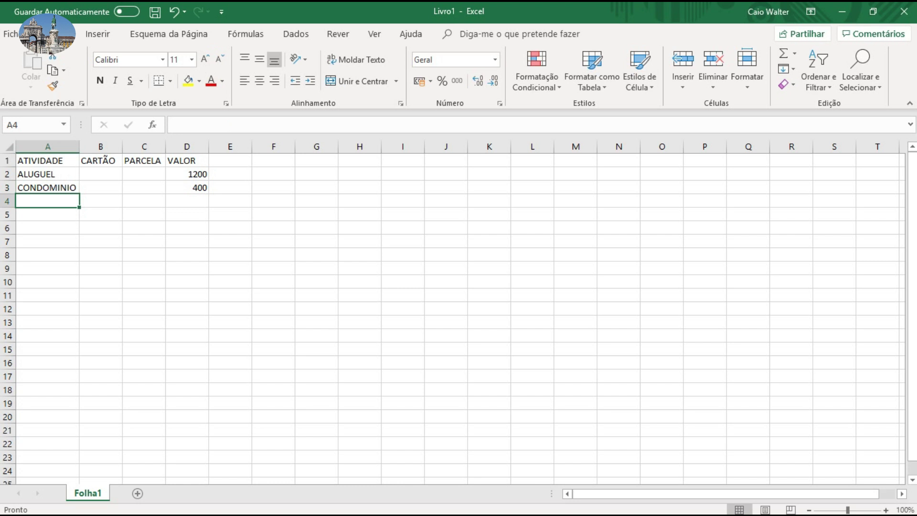
Step: Add LUZ at 250 and ÁGUA at 140 in rows 4 and 5
{"action": "type", "text": "LUZ"}
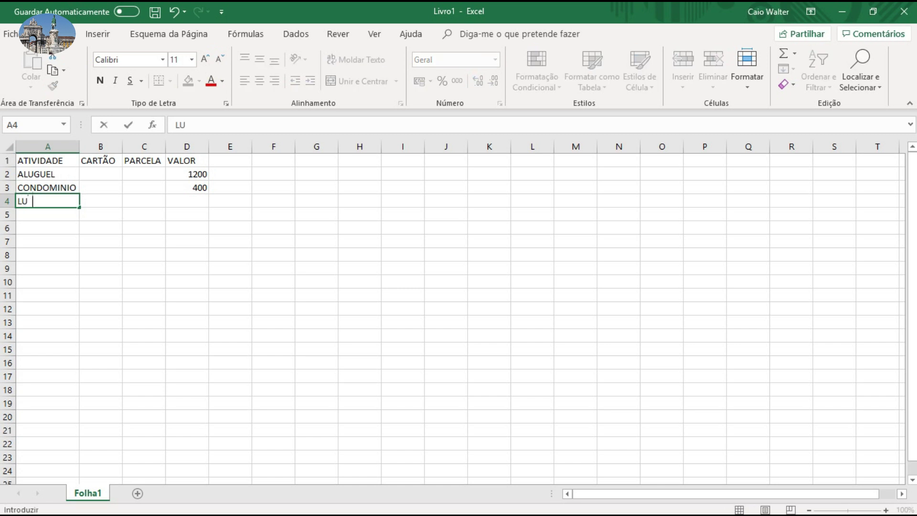
{"action": "key", "text": "Tab"}
{"action": "key", "text": "Tab"}
{"action": "key", "text": "Tab"}
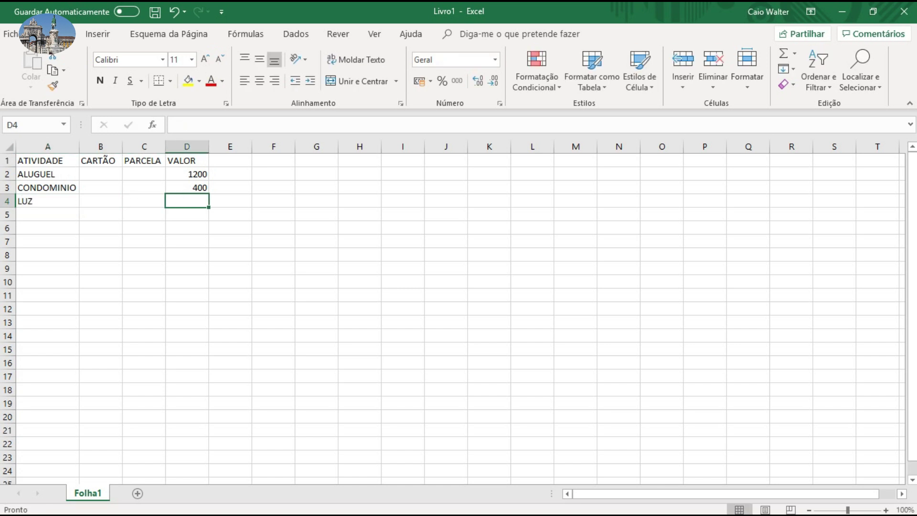
{"action": "type", "text": "250"}
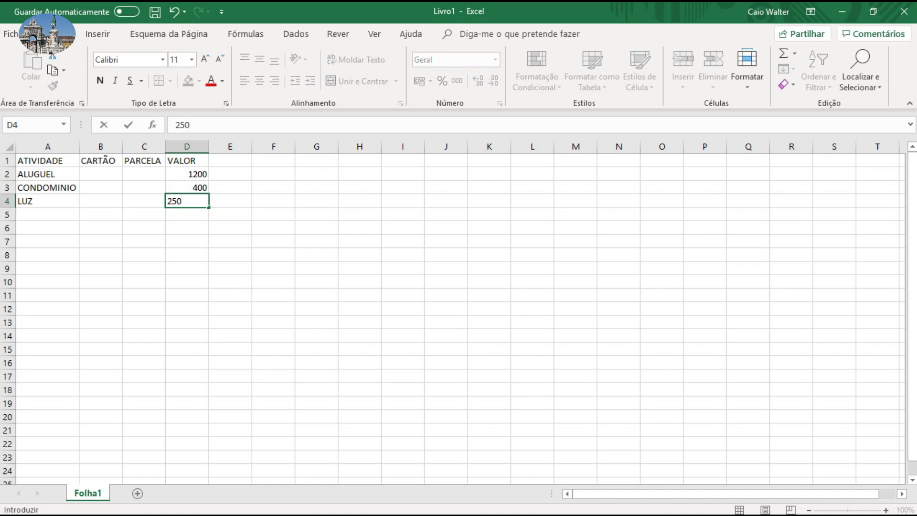
{"action": "key", "text": "Return"}
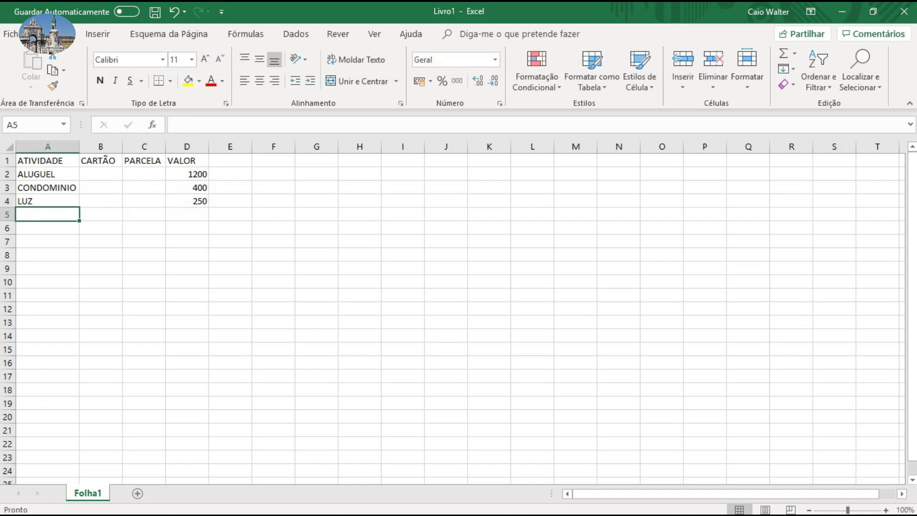
{"action": "type", "text": "A"}
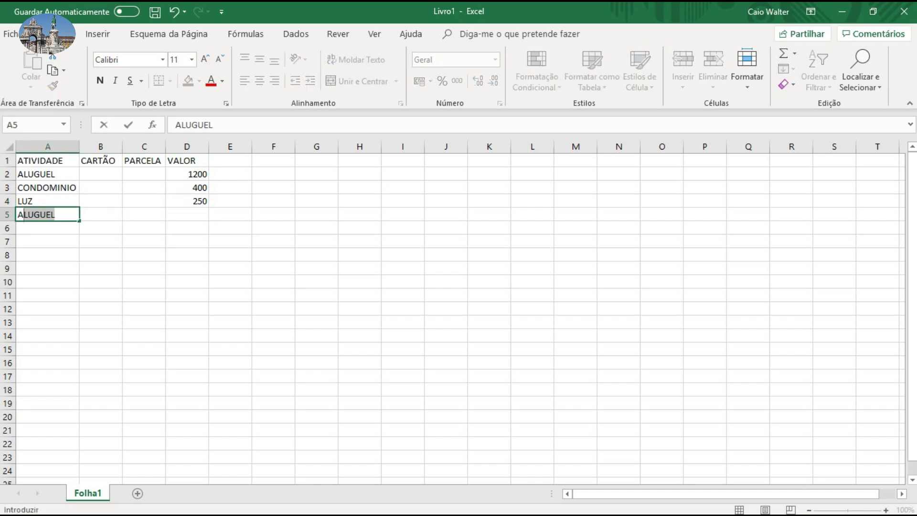
{"action": "key", "text": "BackSpace"}
{"action": "key", "text": "BackSpace"}
{"action": "type", "text": "ÁGU"}
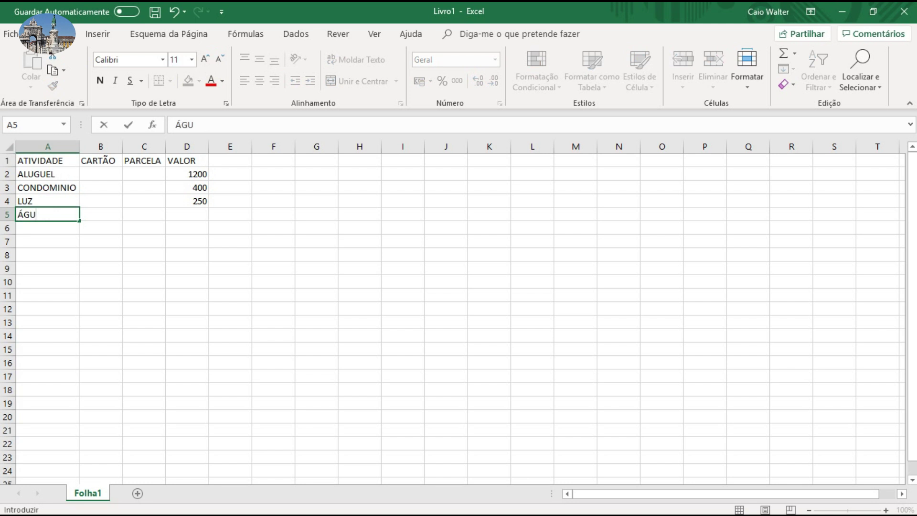
{"action": "type", "text": "A"}
{"action": "key", "text": "Tab"}
{"action": "key", "text": "Tab"}
{"action": "key", "text": "Tab"}
{"action": "type", "text": "140"}
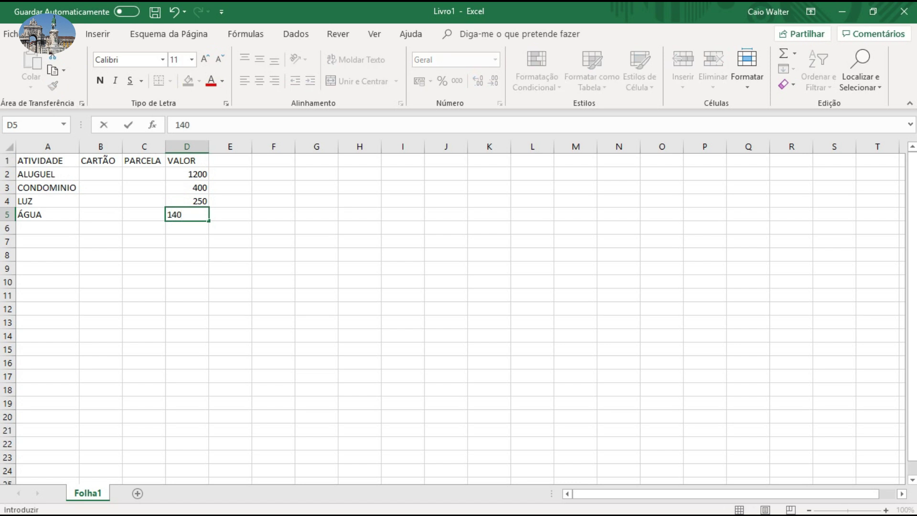
{"action": "key", "text": "Return"}
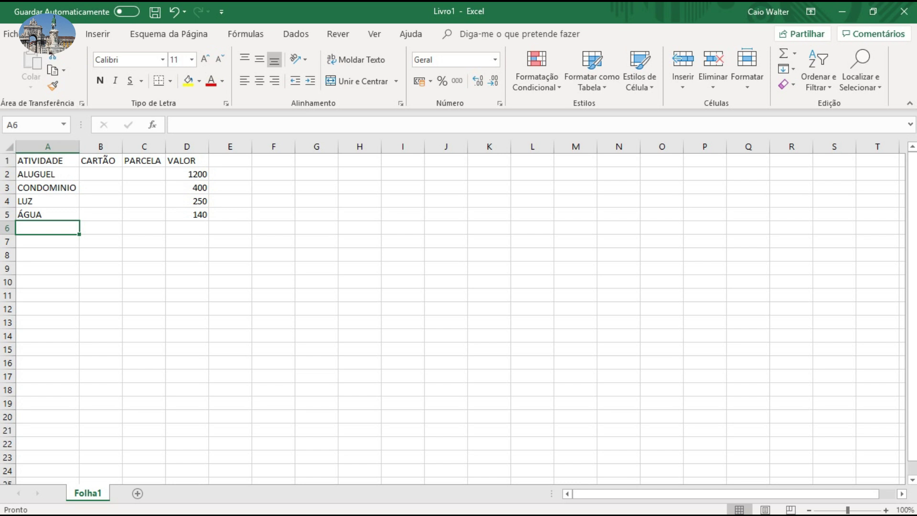
Step: Add GÁS at 170 and TV/INTERNET at 300
{"action": "type", "text": "G"}
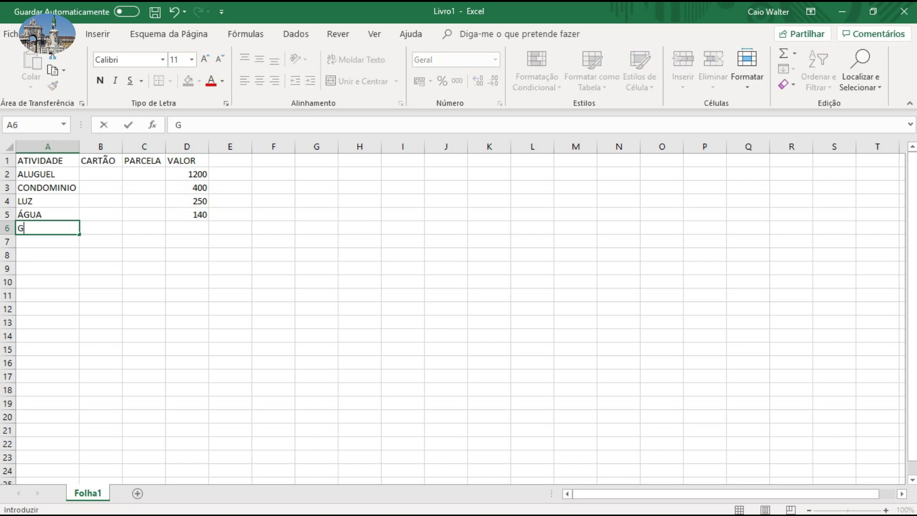
{"action": "type", "text": "ÁS"}
{"action": "key", "text": "Tab"}
{"action": "key", "text": "Tab"}
{"action": "key", "text": "Tab"}
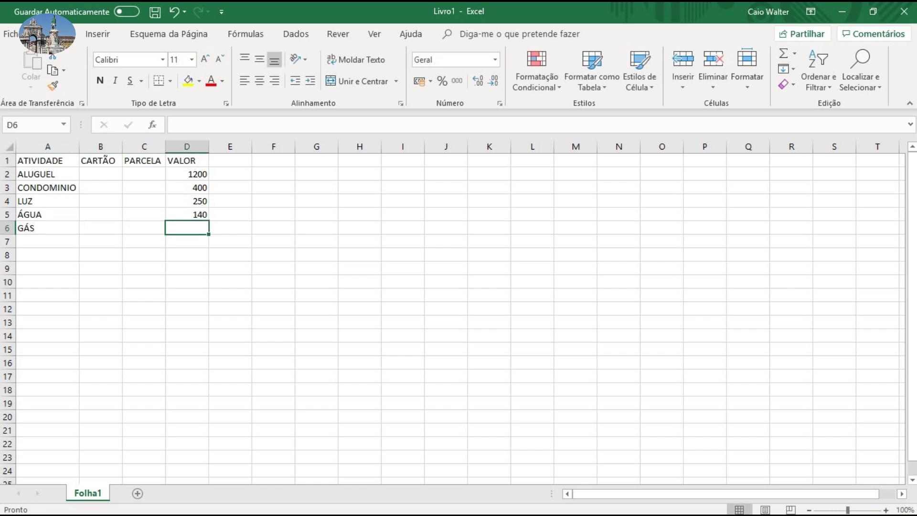
{"action": "type", "text": "170"}
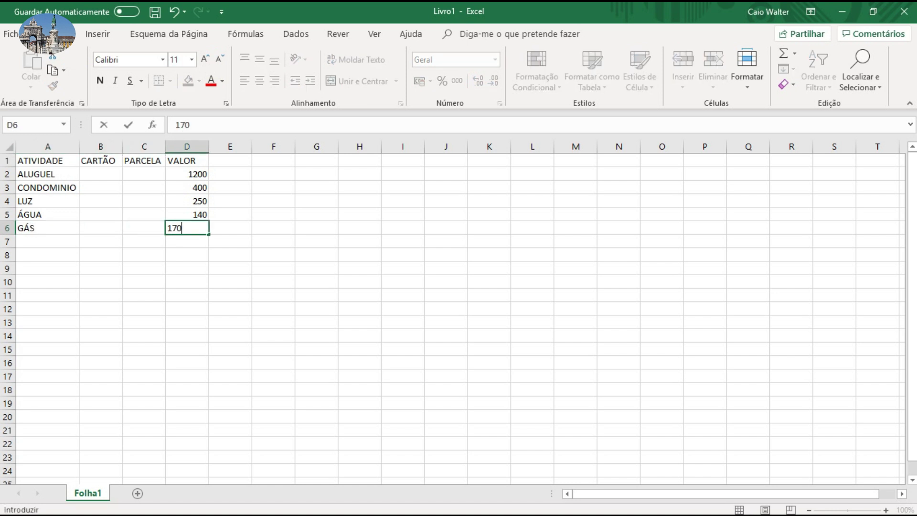
{"action": "key", "text": "Return"}
{"action": "key", "text": "Left"}
{"action": "key", "text": "Left"}
{"action": "key", "text": "Left"}
{"action": "type", "text": "T"}
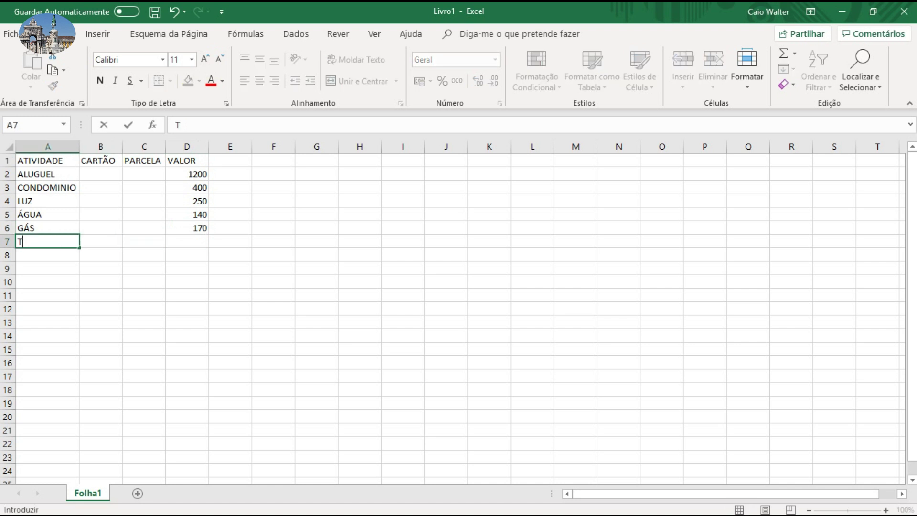
{"action": "type", "text": "V/"}
{"action": "type", "text": "INTERNET"}
{"action": "key", "text": "Tab"}
{"action": "key", "text": "Tab"}
{"action": "key", "text": "Tab"}
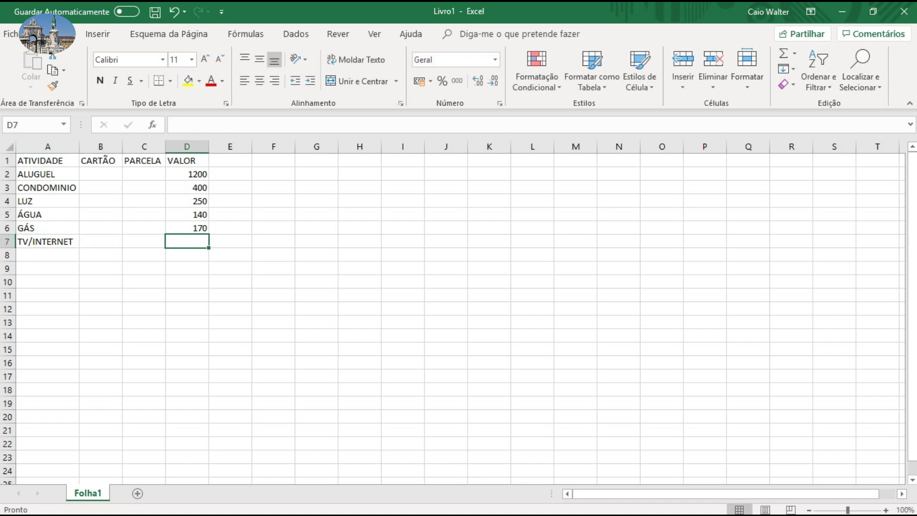
{"action": "type", "text": "300"}
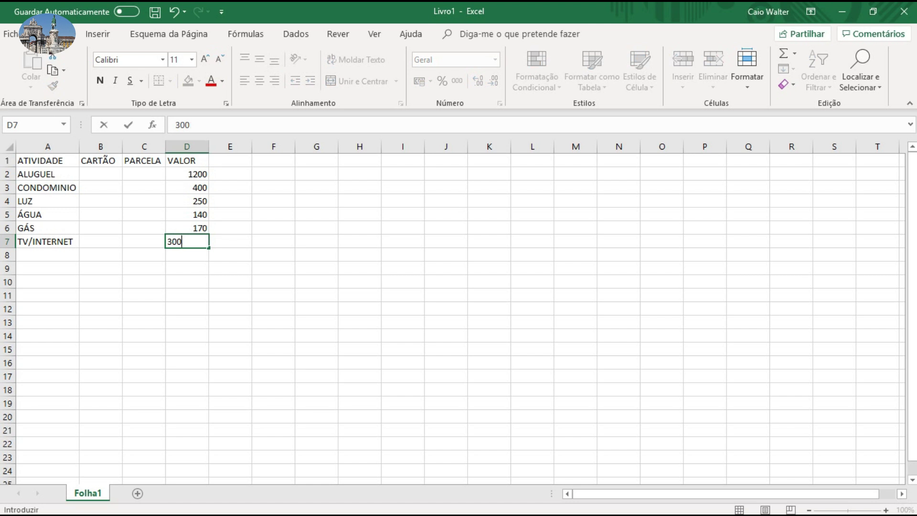
{"action": "key", "text": "Return"}
{"action": "key", "text": "Return"}
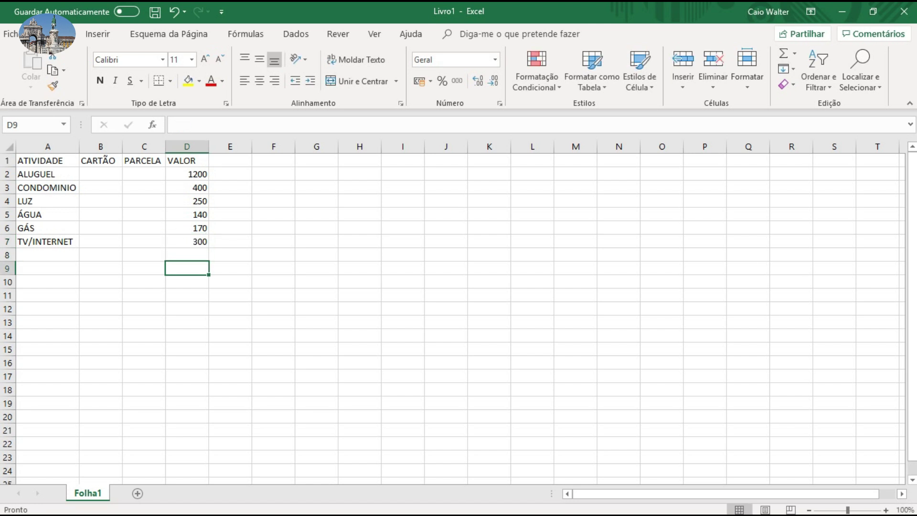
{"action": "key", "text": "Left"}
{"action": "key", "text": "Left"}
{"action": "key", "text": "Left"}
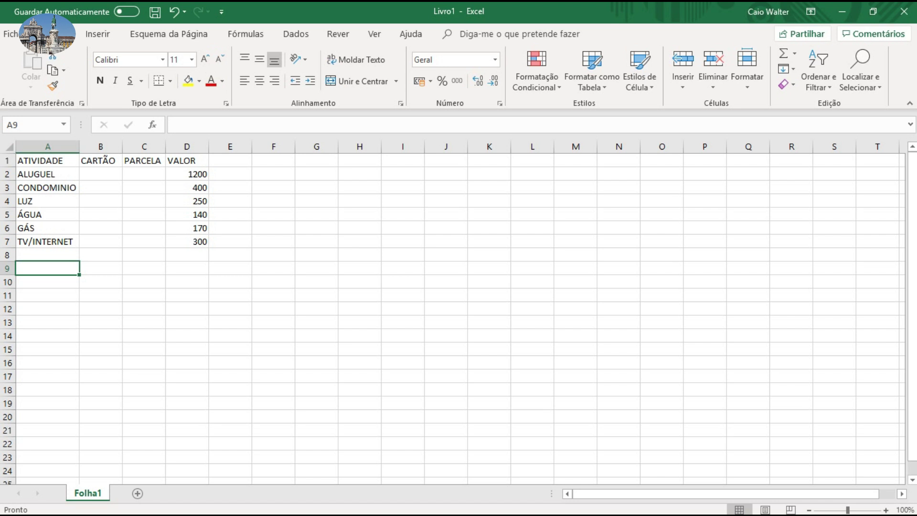
{"action": "key", "text": "Up"}
Step: Add SUPERMERCADO at 1200 and GASOLINA at 300, autofitting column A
{"action": "type", "text": "SUPERMER"}
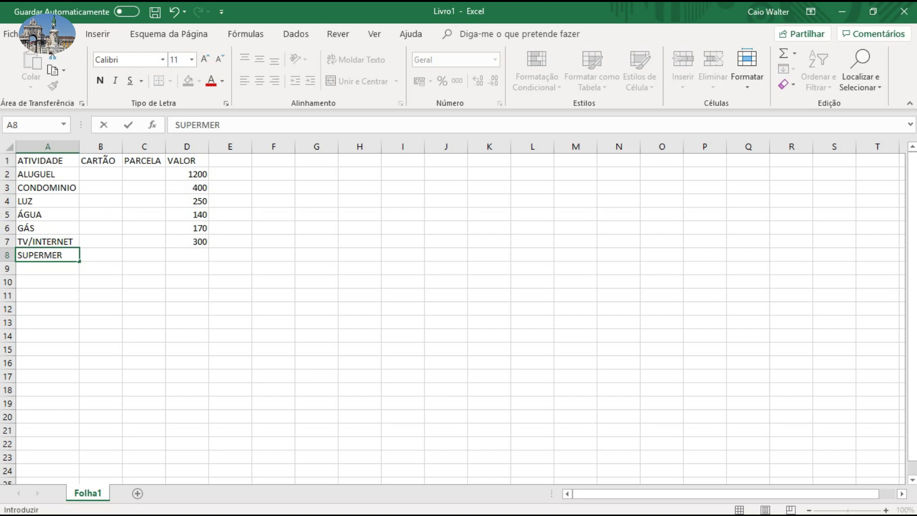
{"action": "type", "text": "CADO"}
{"action": "key", "text": "Tab"}
{"action": "key", "text": "Tab"}
{"action": "key", "text": "Tab"}
{"action": "type", "text": "1200"}
{"action": "key", "text": "Return"}
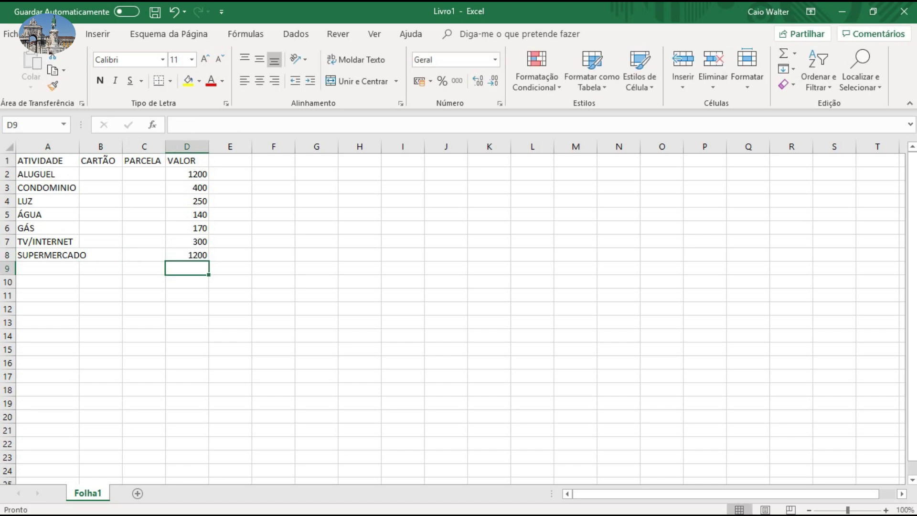
{"action": "key", "text": "Left"}
{"action": "key", "text": "Left"}
{"action": "key", "text": "Left"}
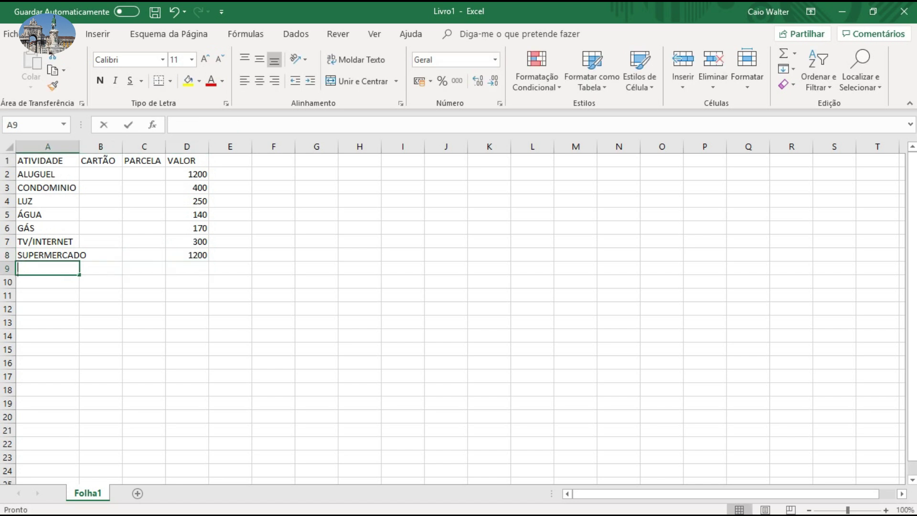
{"action": "type", "text": "GASOLINA"}
{"action": "key", "text": "ctrl+Return"}
{"action": "key", "text": "Right"}
{"action": "key", "text": "Right"}
{"action": "key", "text": "Right"}
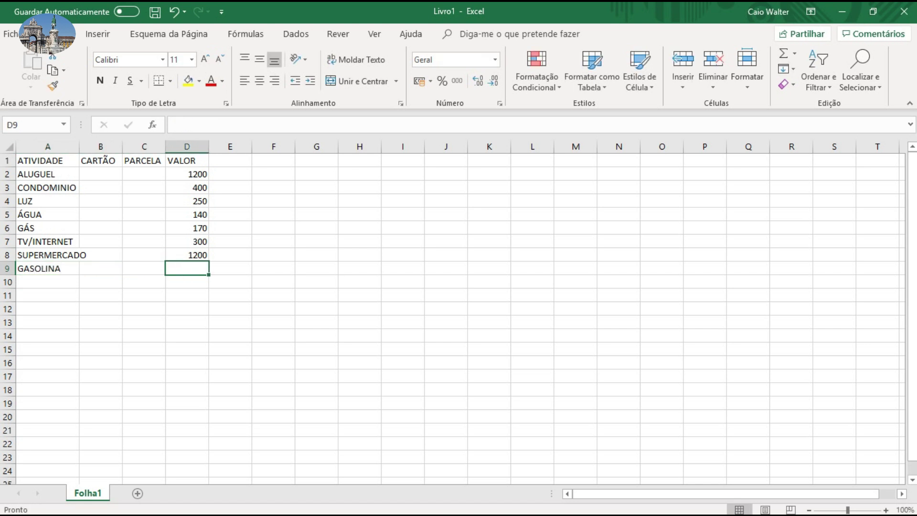
{"action": "type", "text": "300"}
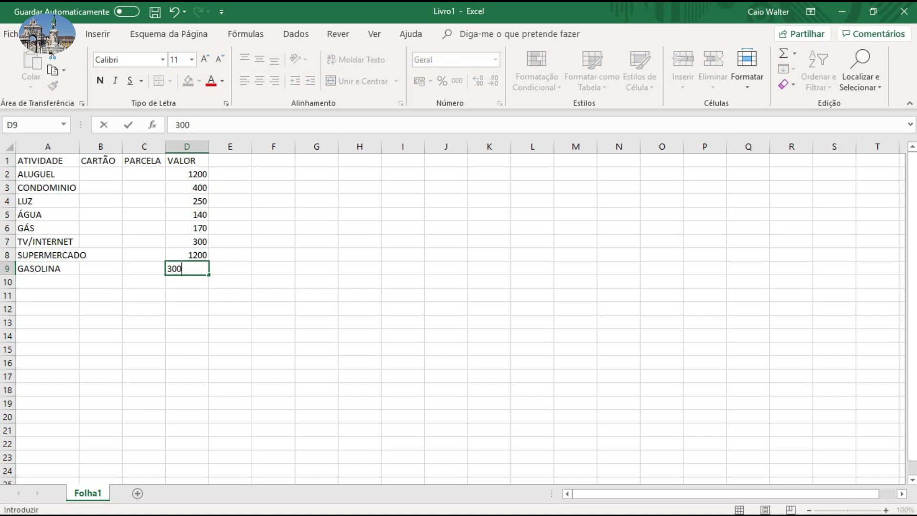
{"action": "left_click", "coordinate": [100, 146]}
{"action": "double_click", "coordinate": [80, 146]}
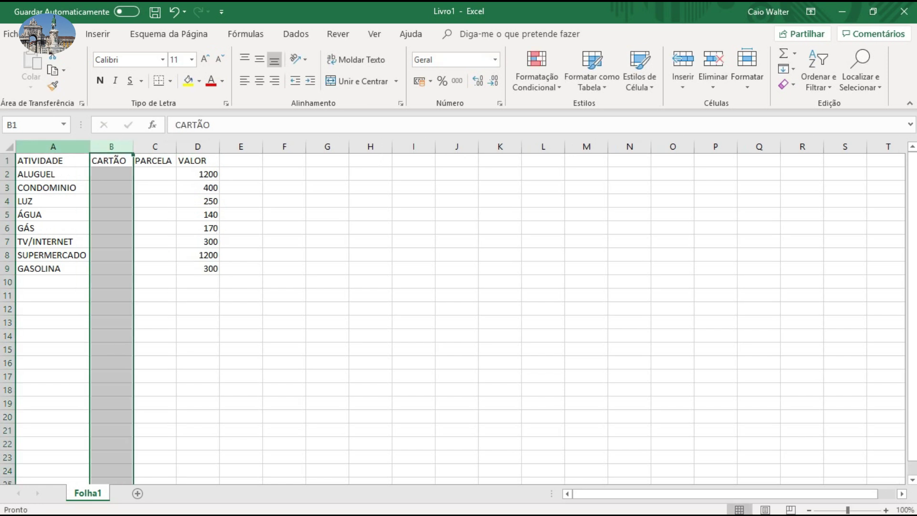
{"action": "left_click", "coordinate": [198, 295]}
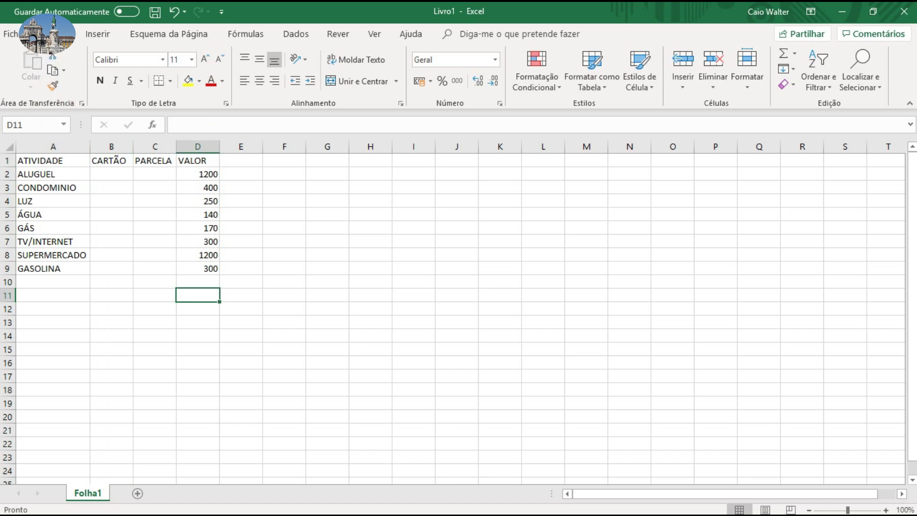
Step: Add ESCOLA at 700, LAZER at 300 and POUPANÇA at 500
{"action": "left_click", "coordinate": [53, 281]}
{"action": "type", "text": "ESCOLA"}
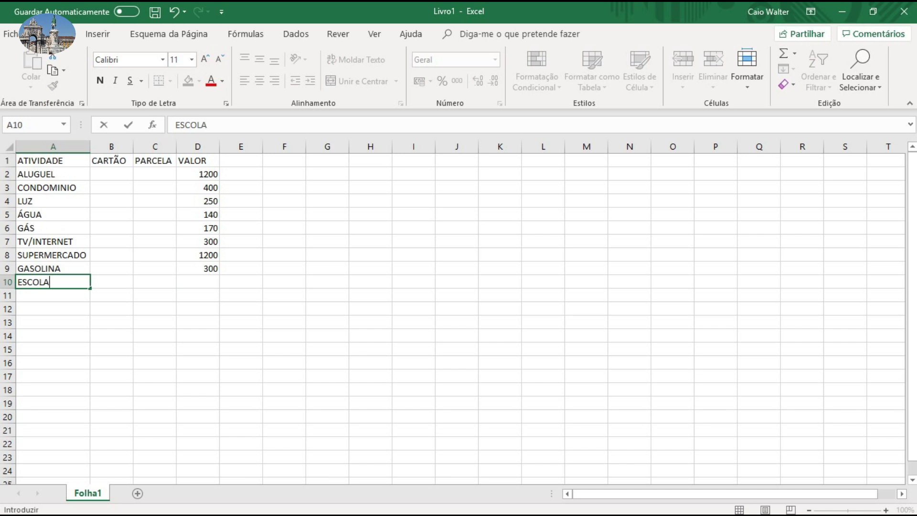
{"action": "key", "text": "Tab"}
{"action": "key", "text": "Tab"}
{"action": "key", "text": "Tab"}
{"action": "type", "text": "700"}
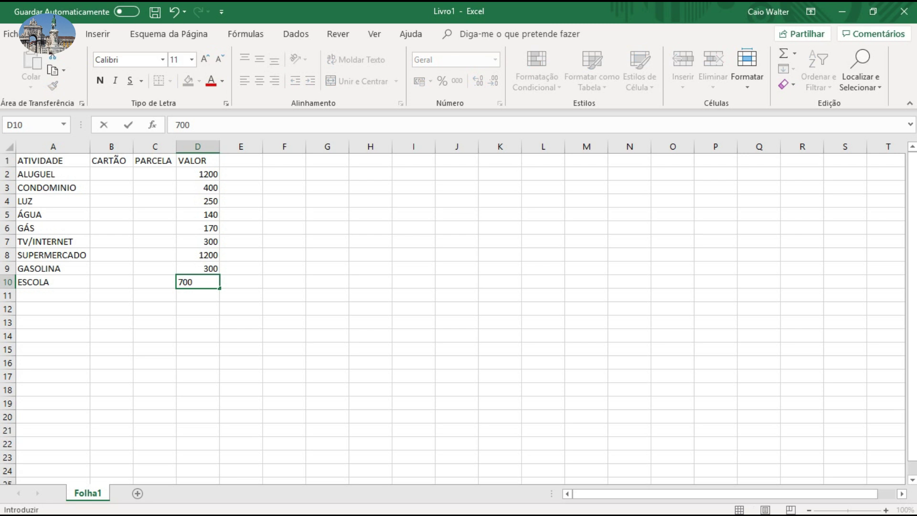
{"action": "key", "text": "Return"}
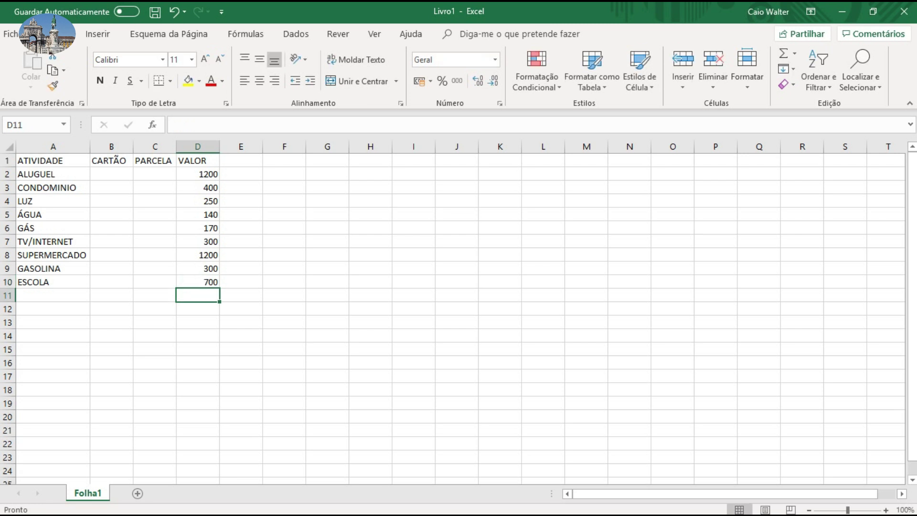
{"action": "key", "text": "Left"}
{"action": "key", "text": "Left"}
{"action": "key", "text": "Left"}
{"action": "type", "text": "LA"}
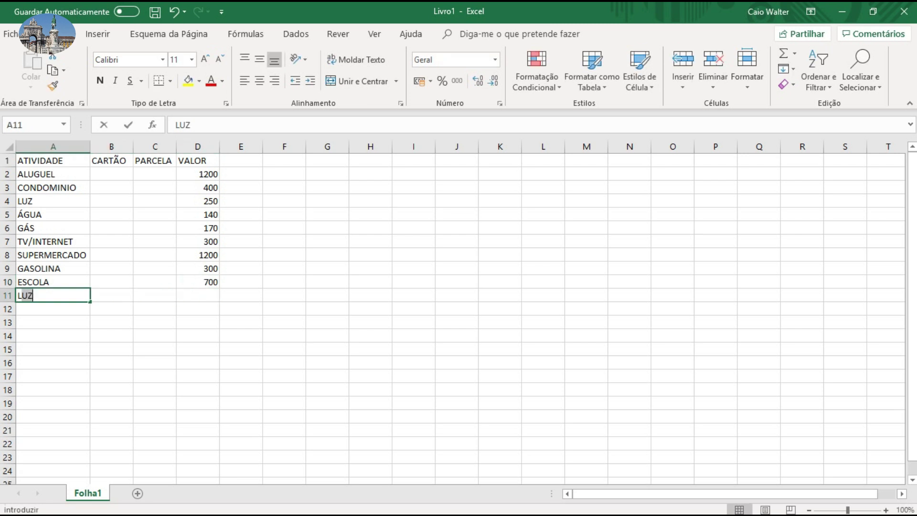
{"action": "type", "text": "ZER"}
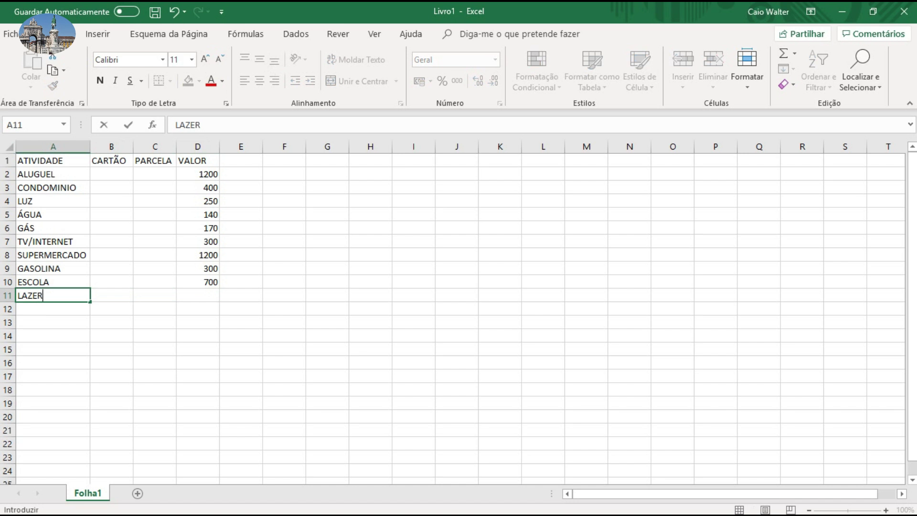
{"action": "key", "text": "Right"}
{"action": "key", "text": "Right"}
{"action": "key", "text": "Right"}
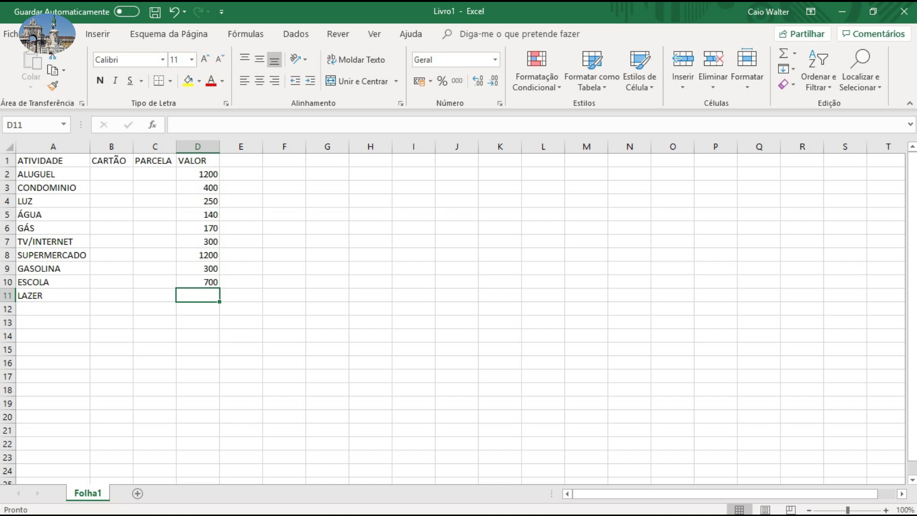
{"action": "type", "text": "300"}
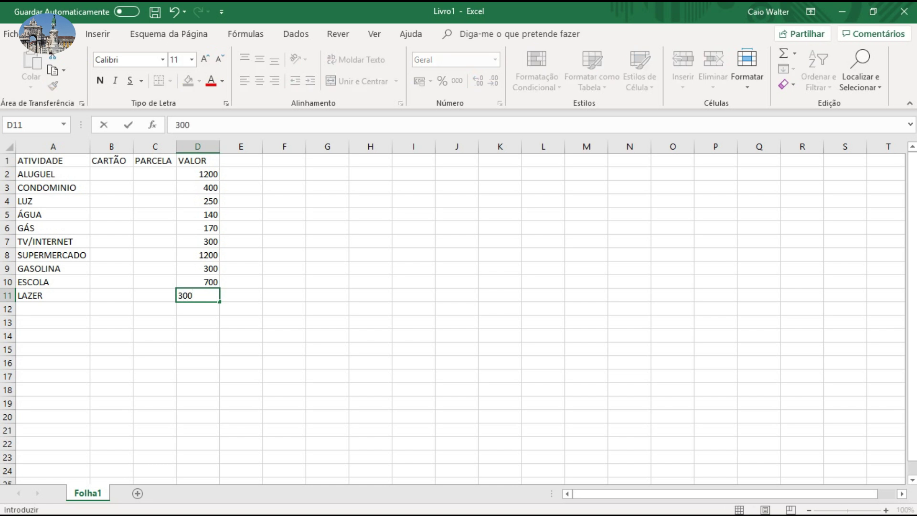
{"action": "key", "text": "Return"}
{"action": "key", "text": "Left"}
{"action": "key", "text": "Left"}
{"action": "key", "text": "Left"}
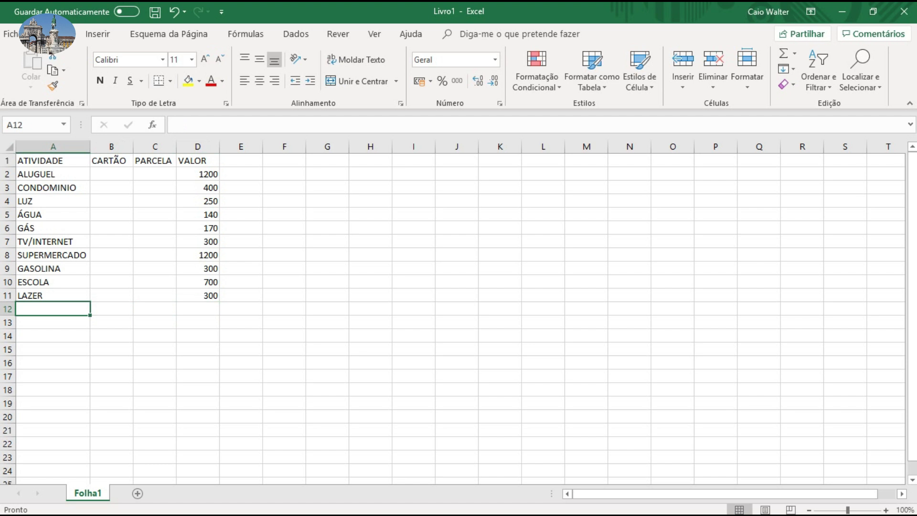
{"action": "type", "text": "POUPANÇA"}
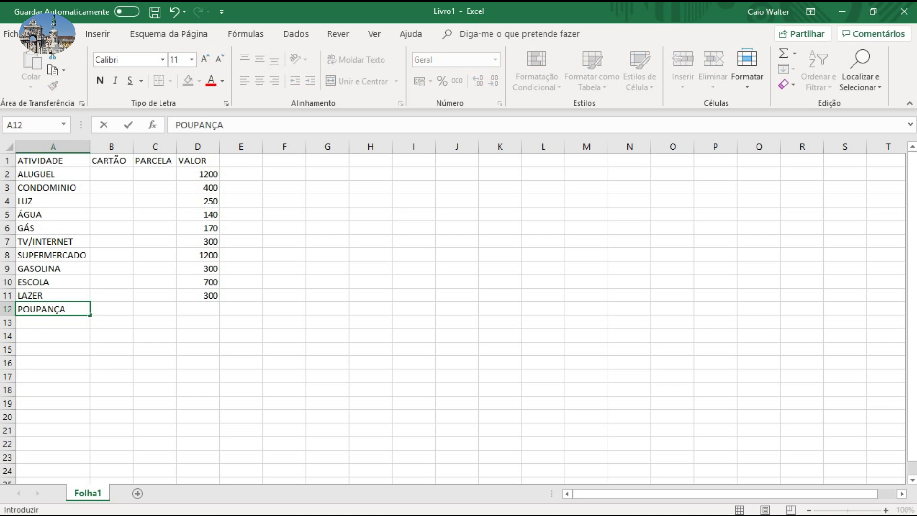
{"action": "key", "text": "Right"}
{"action": "key", "text": "Right"}
{"action": "key", "text": "Right"}
{"action": "type", "text": "500"}
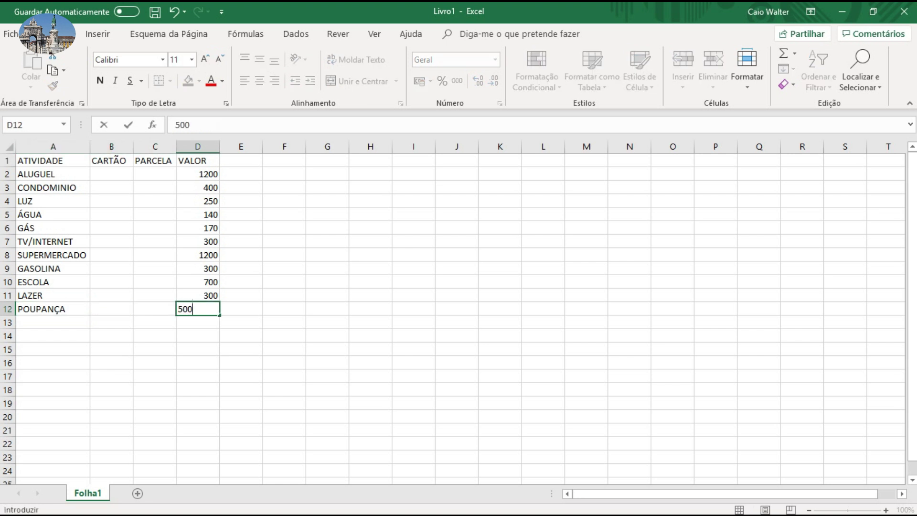
{"action": "left_click", "coordinate": [112, 430]}
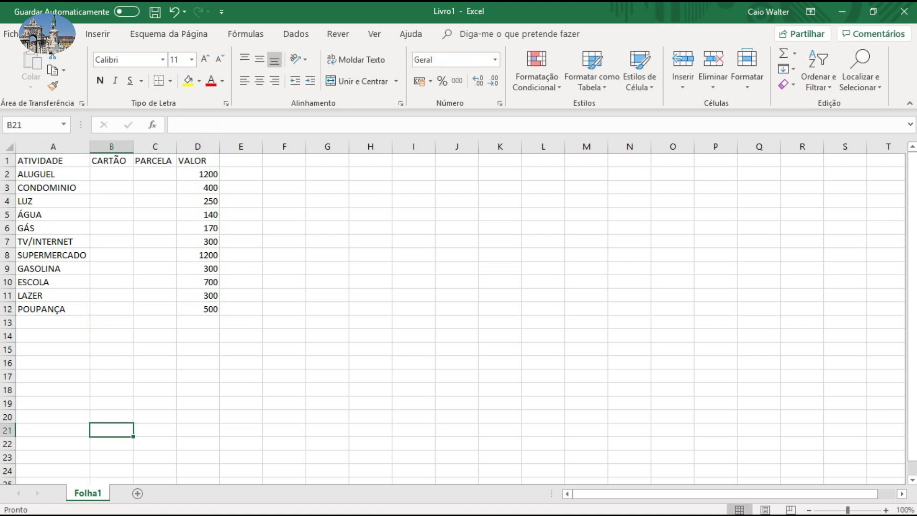
Step: Enter TOTAL GASTOS in cell A23 and move to D23 beside it
{"action": "scroll", "coordinate": [112, 430], "scroll_direction": "down", "scroll_amount": 2}
{"action": "scroll", "coordinate": [111, 430], "scroll_direction": "down", "scroll_amount": 1}
{"action": "scroll", "coordinate": [459, 318], "scroll_direction": "down", "scroll_amount": 1}
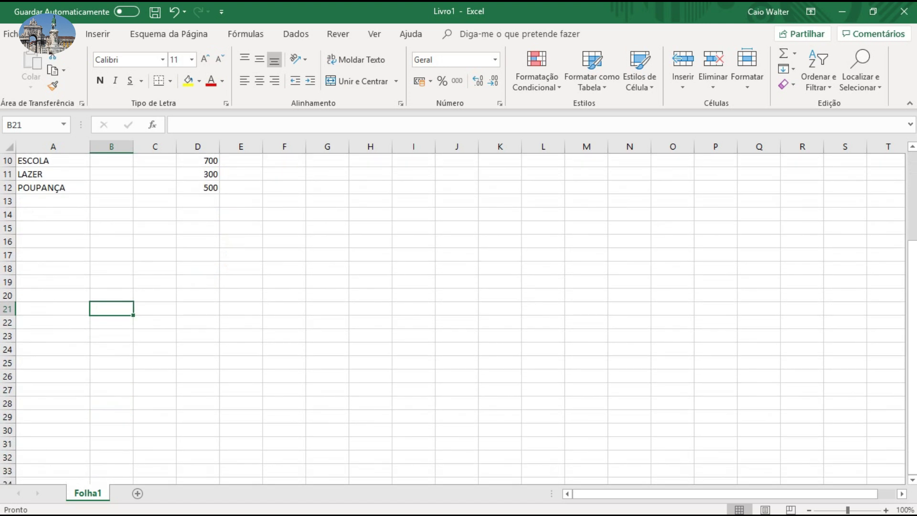
{"action": "left_click", "coordinate": [53, 335]}
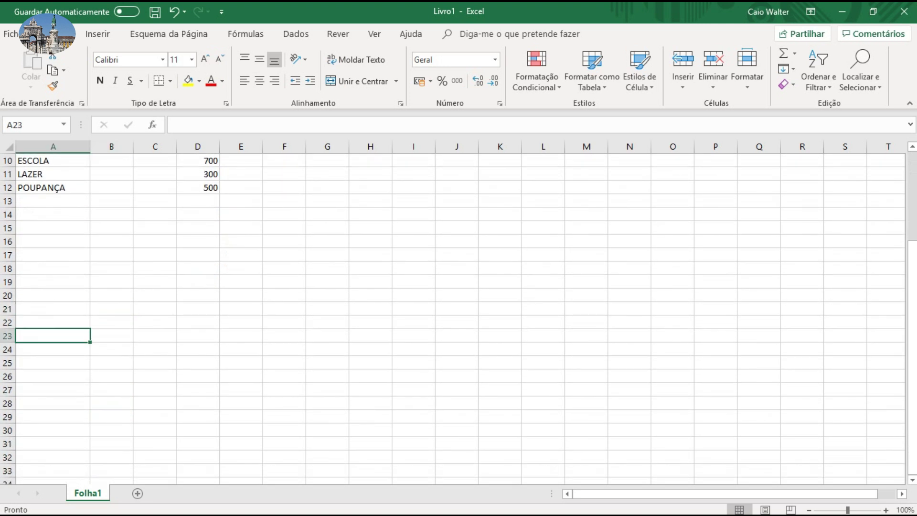
{"action": "type", "text": "TOTAL "}
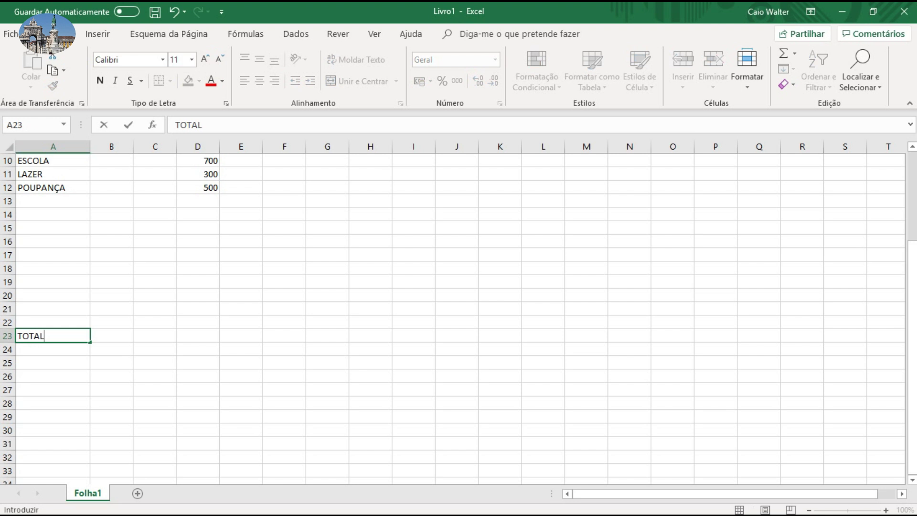
{"action": "type", "text": "GASTOS"}
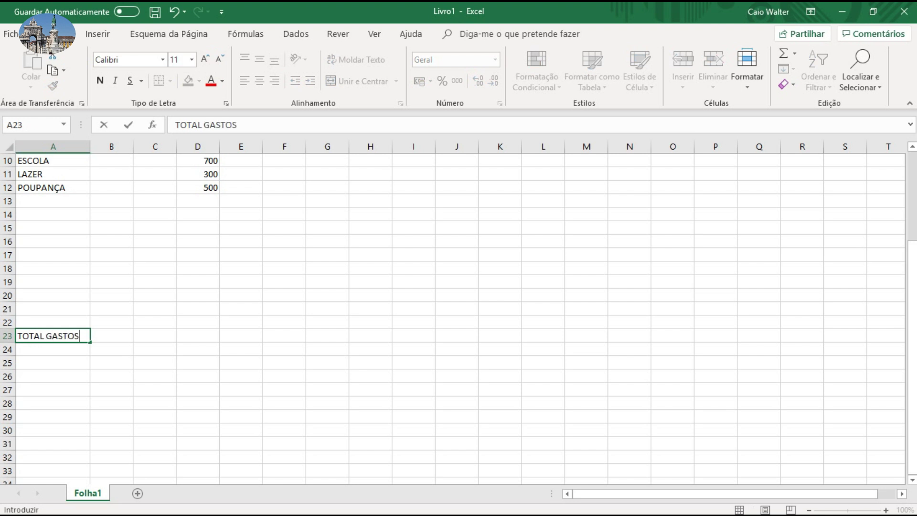
{"action": "scroll", "coordinate": [458, 315], "scroll_direction": "up", "scroll_amount": 3}
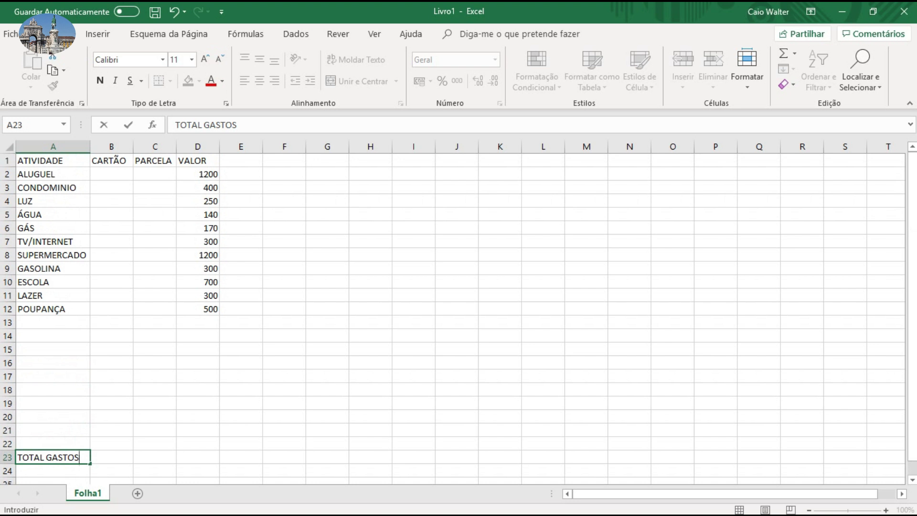
{"action": "left_click", "coordinate": [198, 457]}
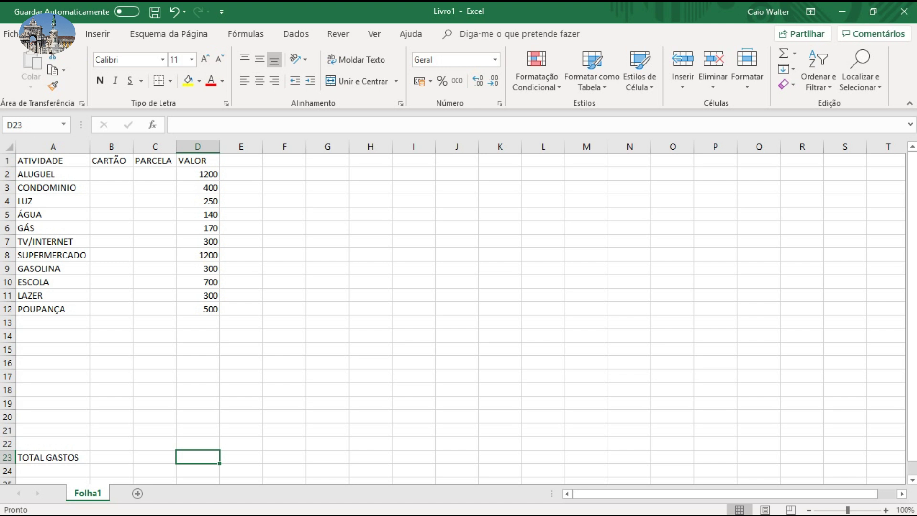
Step: Enter =SOMA(D2:D22) in D23 for a 5460 total, redoing the first attempt
{"action": "type", "text": "=SOMA"}
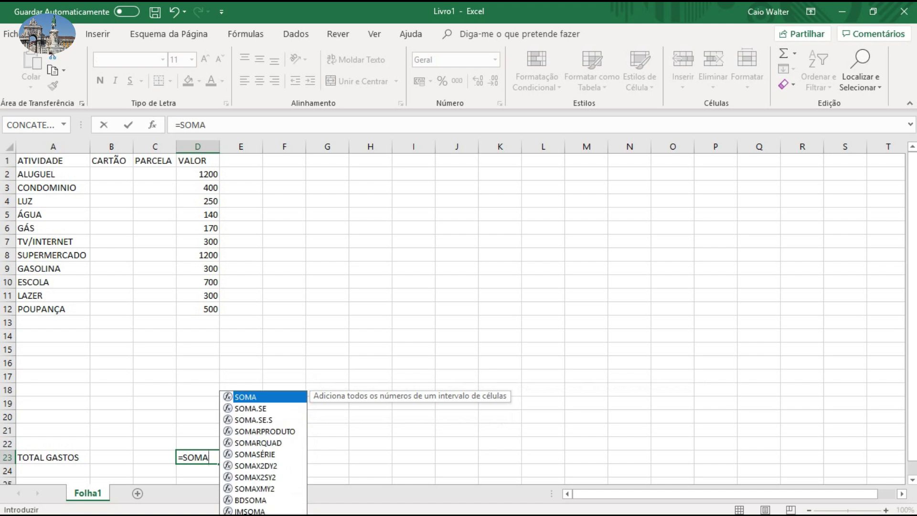
{"action": "type", "text": "("}
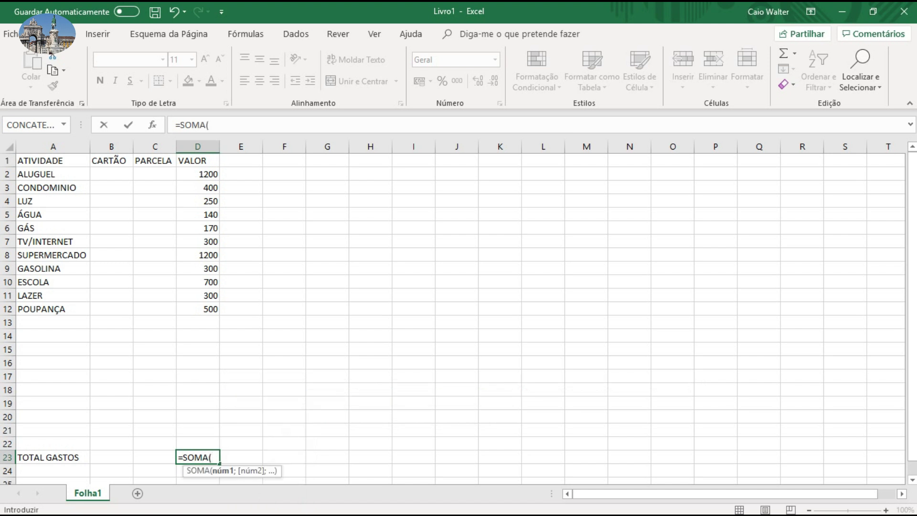
{"action": "key", "text": "Up"}
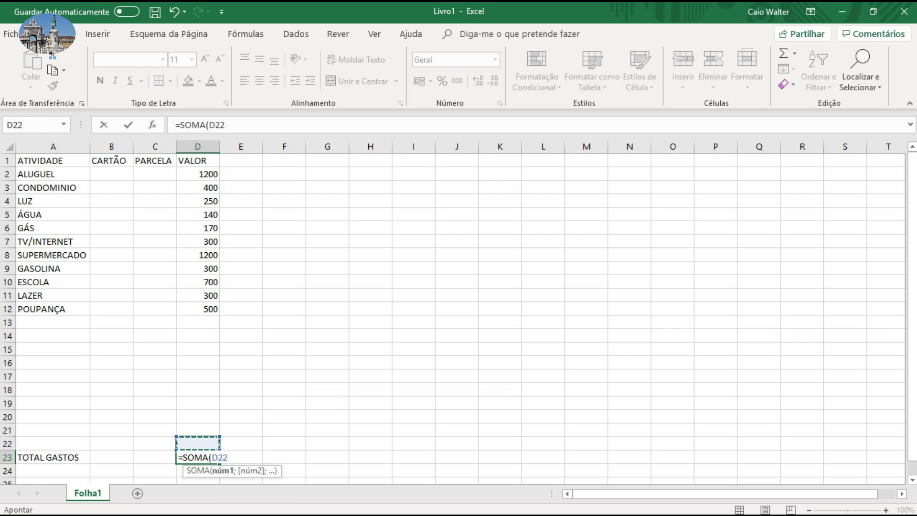
{"action": "key", "text": "shift+Up"}
{"action": "key", "text": "shift+Up"}
{"action": "key", "text": "shift+Up"}
{"action": "key", "text": "shift+Up"}
{"action": "key", "text": "shift+Up"}
{"action": "key", "text": "shift+Up"}
{"action": "key", "text": "shift+Up"}
{"action": "key", "text": "shift+Up"}
{"action": "key", "text": "shift+Up"}
{"action": "key", "text": "shift+Up"}
{"action": "key", "text": "shift+Up"}
{"action": "type", "text": ")"}
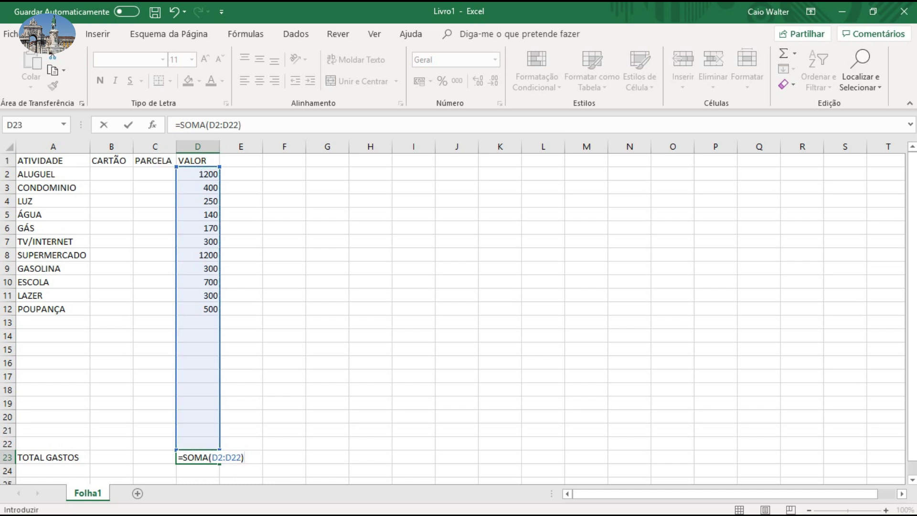
{"action": "key", "text": "Return"}
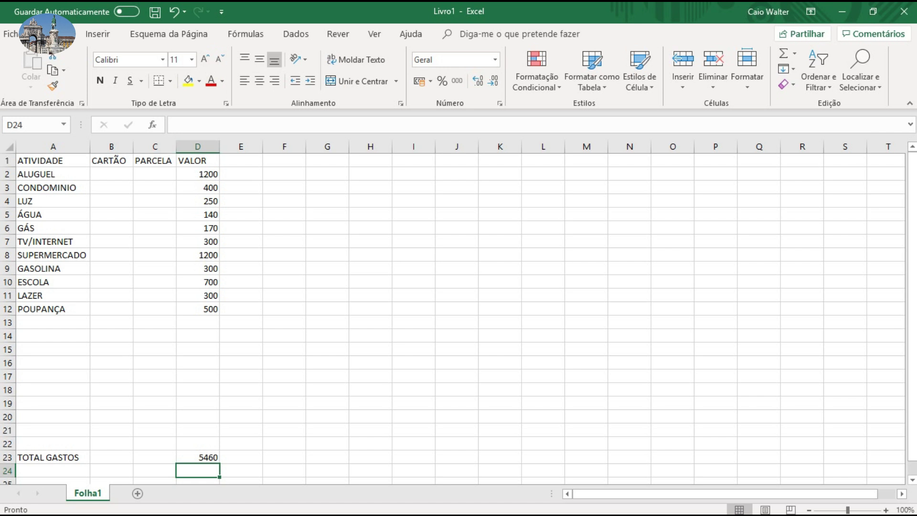
{"action": "left_click", "coordinate": [197, 457]}
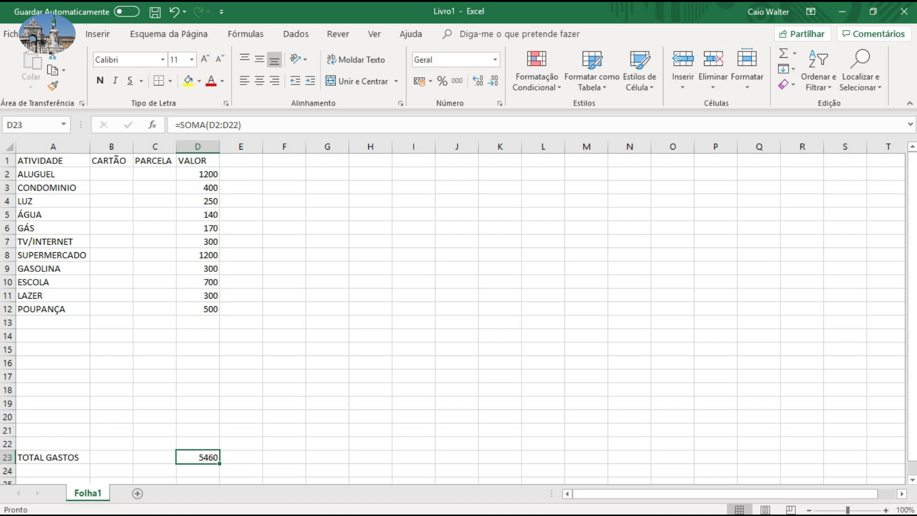
{"action": "key", "text": "Delete"}
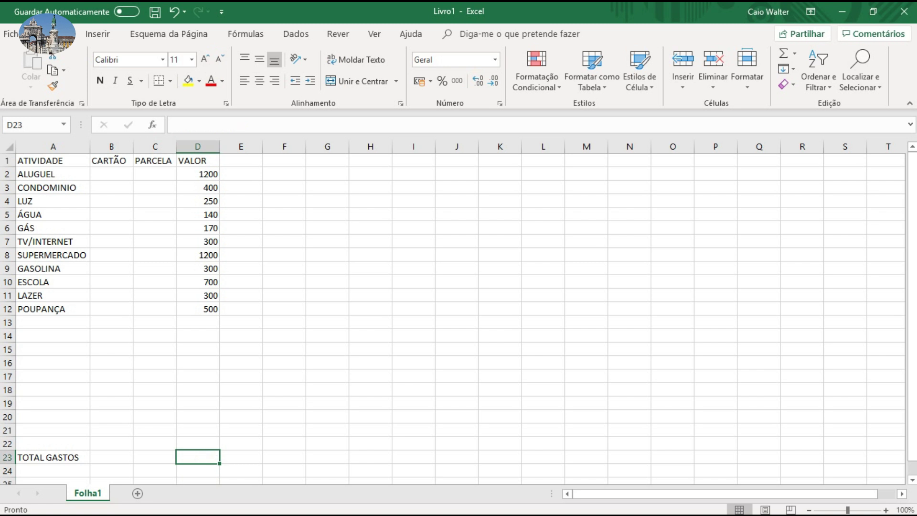
{"action": "type", "text": "="}
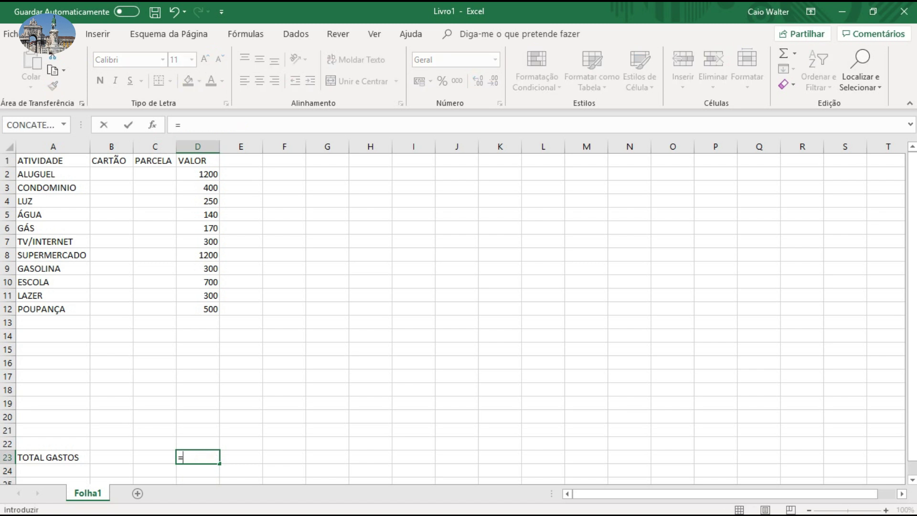
{"action": "type", "text": "SO"}
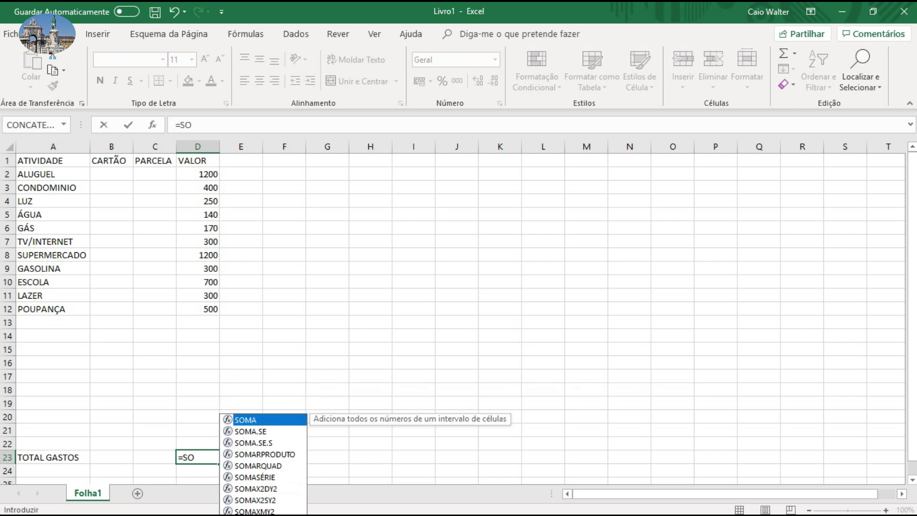
{"action": "type", "text": "MA"}
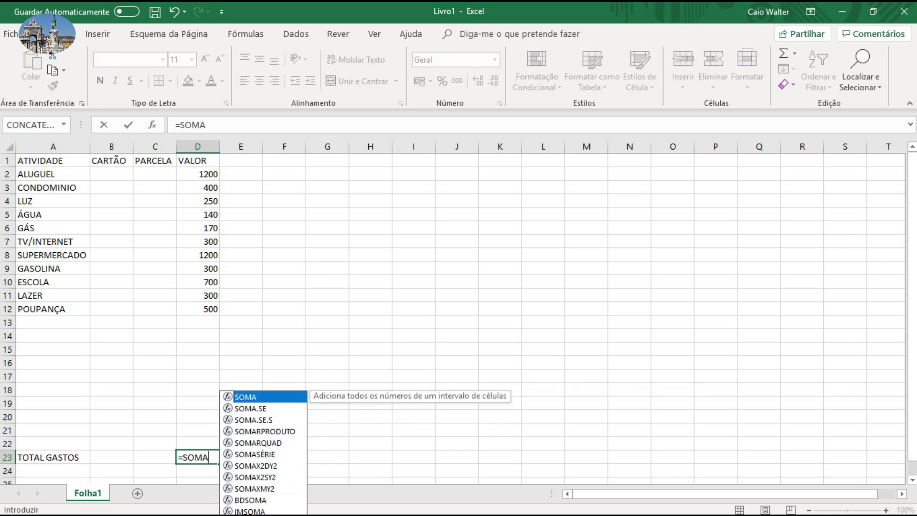
{"action": "type", "text": "("}
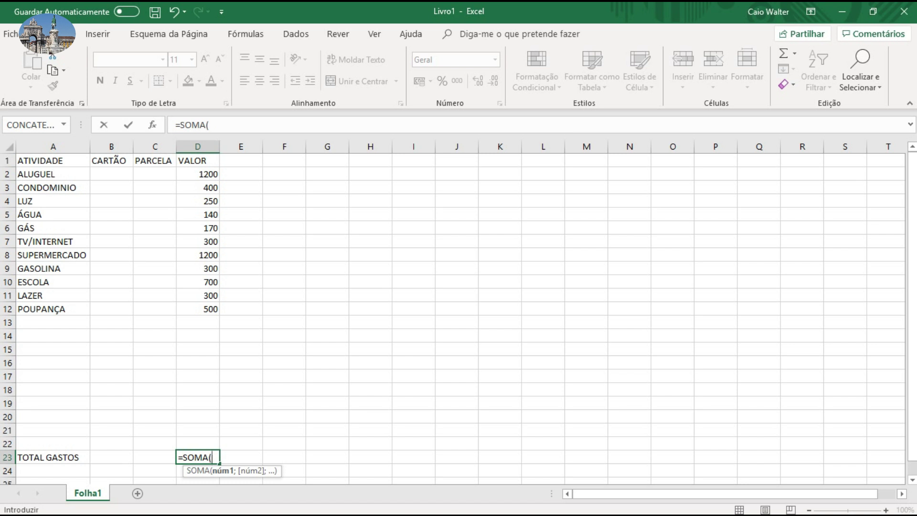
{"action": "left_click_drag", "start_coordinate": [197, 444], "coordinate": [198, 170]}
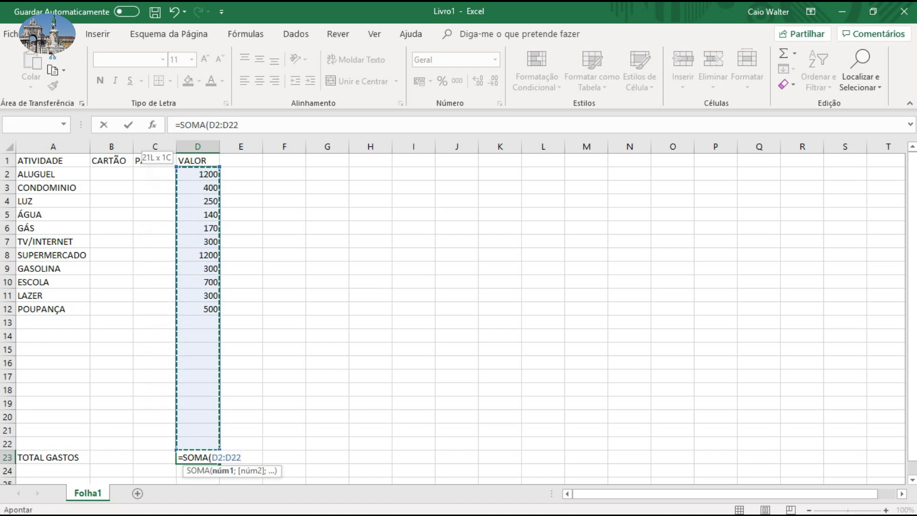
{"action": "type", "text": ")"}
{"action": "key", "text": "Return"}
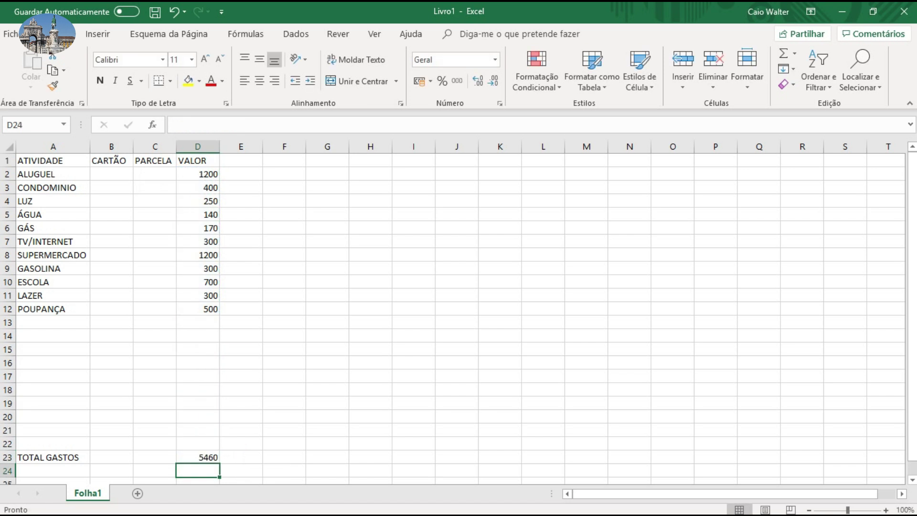
{"action": "scroll", "coordinate": [453, 318], "scroll_direction": "down", "scroll_amount": 1}
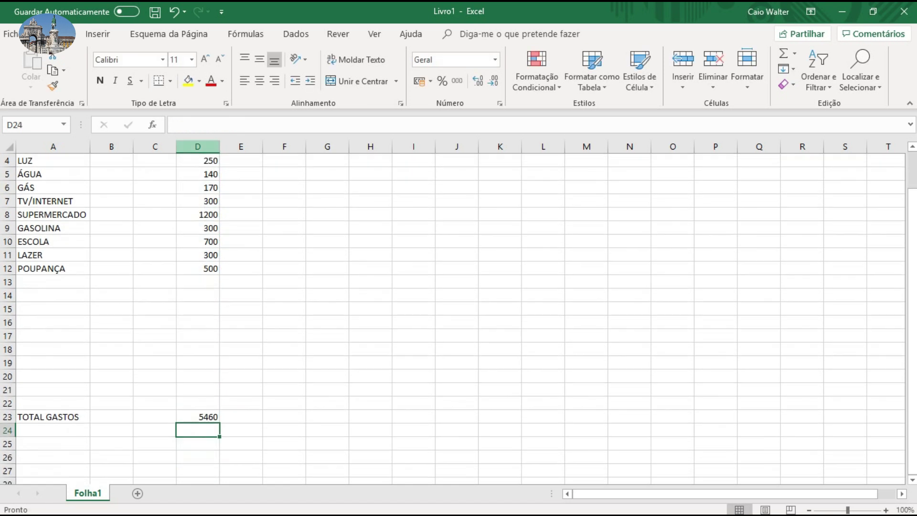
Step: Enter SALÁRIO in A24 with 8000 in D24
{"action": "left_click", "coordinate": [52, 430]}
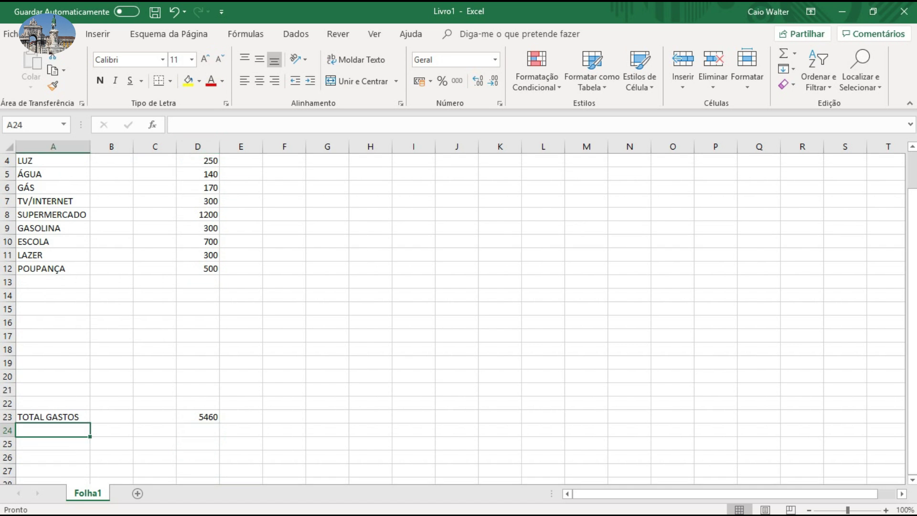
{"action": "type", "text": "SALÁRIO"}
{"action": "key", "text": "Tab"}
{"action": "key", "text": "Tab"}
{"action": "key", "text": "Tab"}
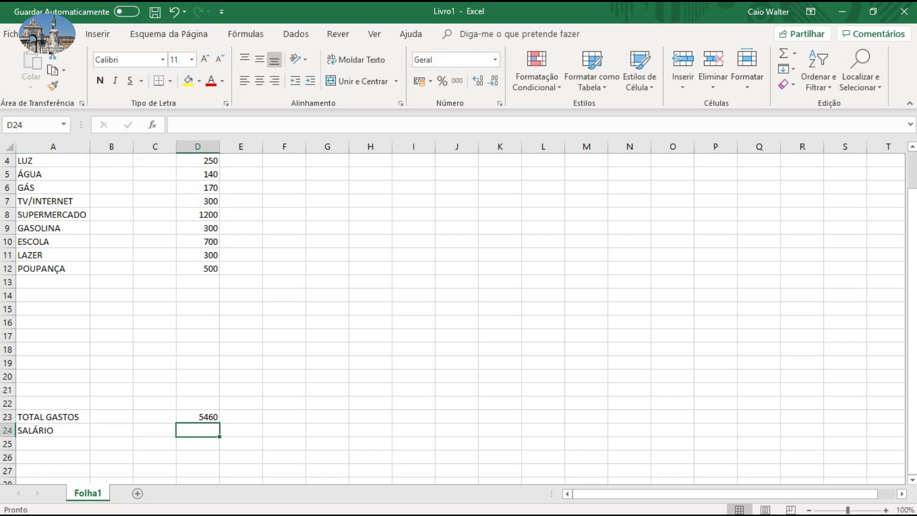
{"action": "type", "text": "8000"}
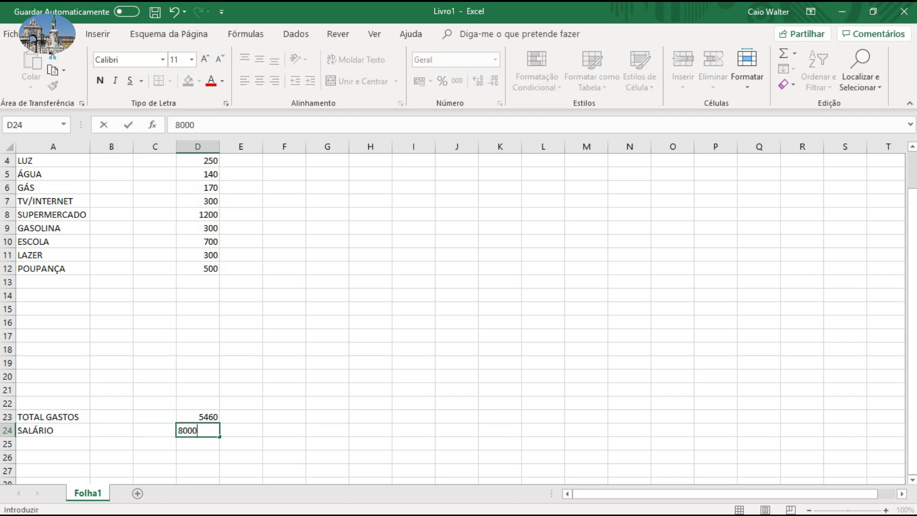
{"action": "key", "text": "Return"}
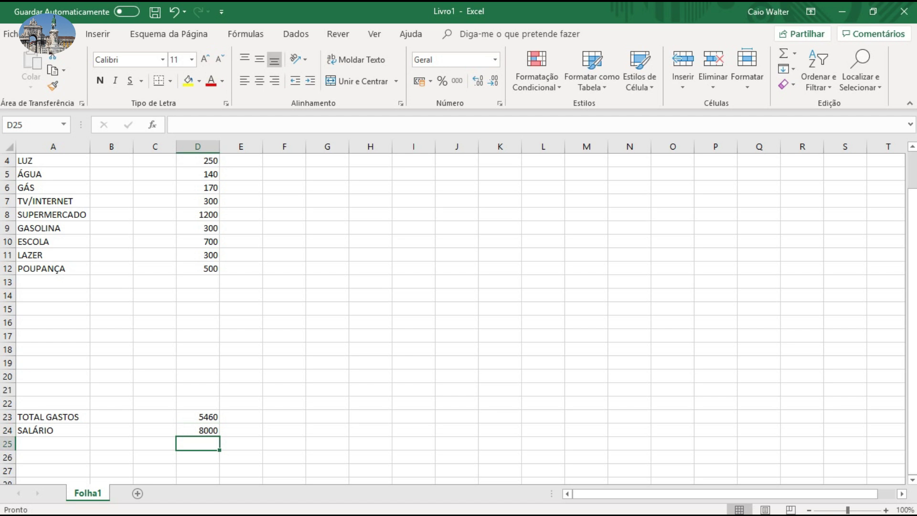
Step: Label A25 SOBRA and give D25 the formula =D24-D23, showing 2540
{"action": "left_click", "coordinate": [53, 443]}
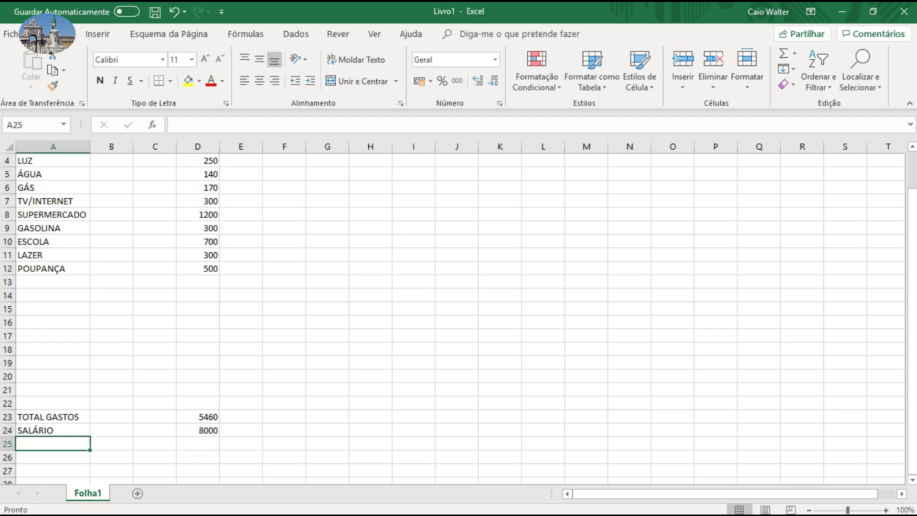
{"action": "type", "text": "SOBRA"}
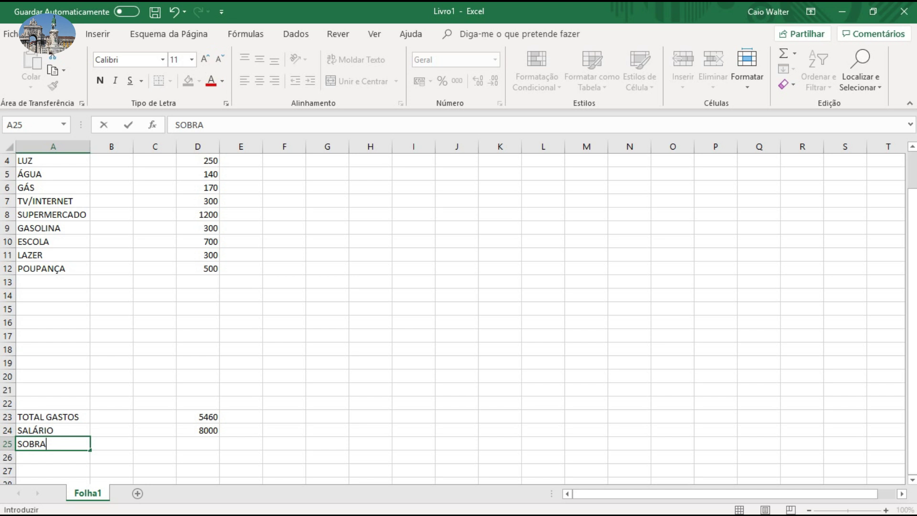
{"action": "left_click", "coordinate": [198, 444]}
{"action": "type", "text": "="}
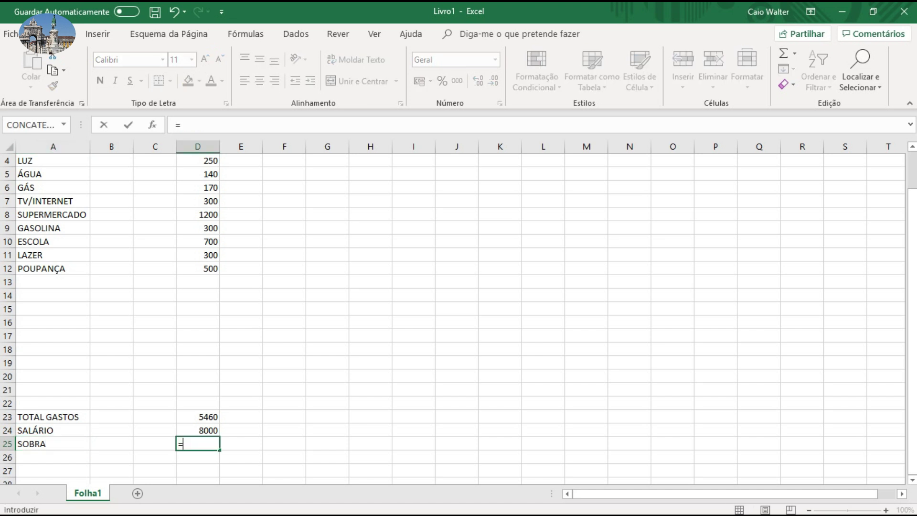
{"action": "left_click", "coordinate": [198, 430]}
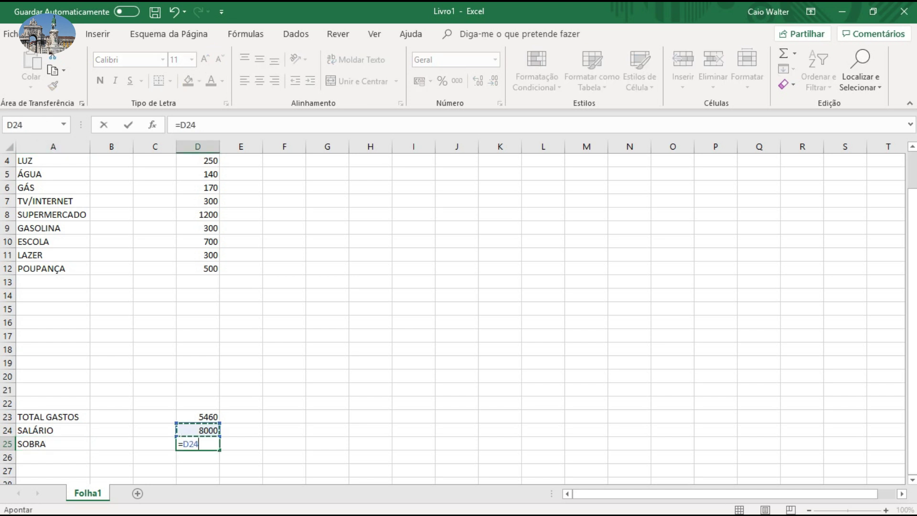
{"action": "type", "text": "-"}
{"action": "left_click", "coordinate": [198, 417]}
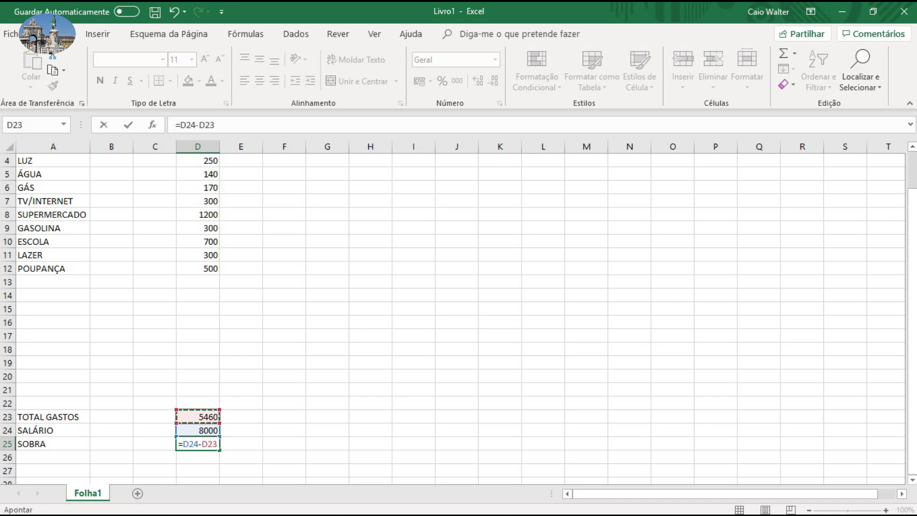
{"action": "key", "text": "Return"}
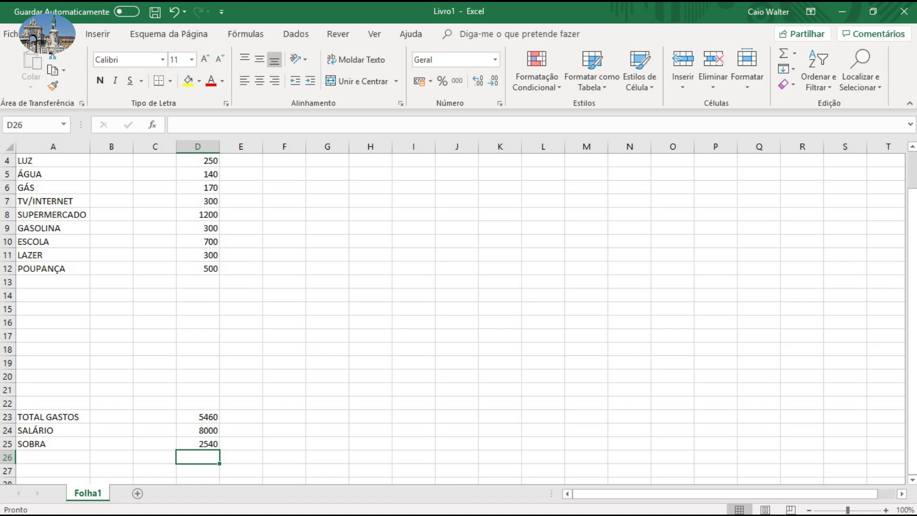
{"action": "scroll", "coordinate": [453, 318], "scroll_direction": "up", "scroll_amount": 1}
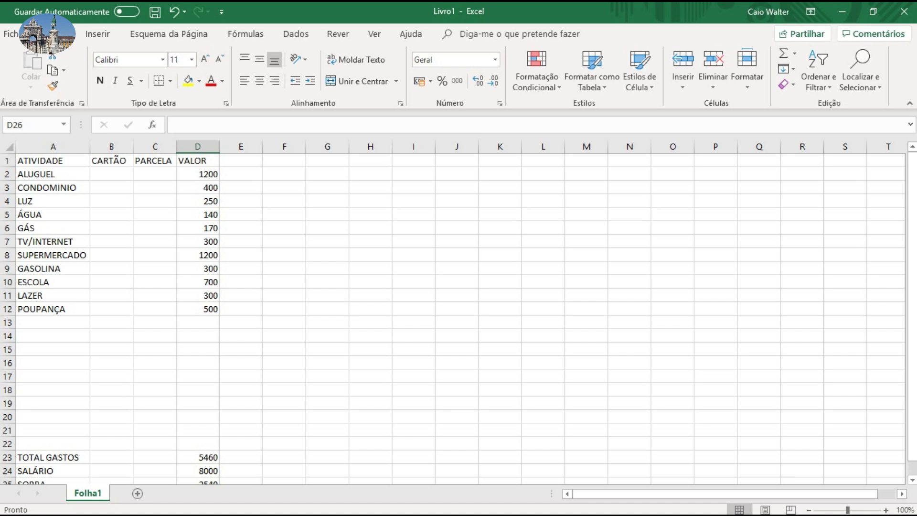
Step: Fill A2:D12, ALUGUEL through POUPANÇA, with light green
{"action": "left_click", "coordinate": [53, 174]}
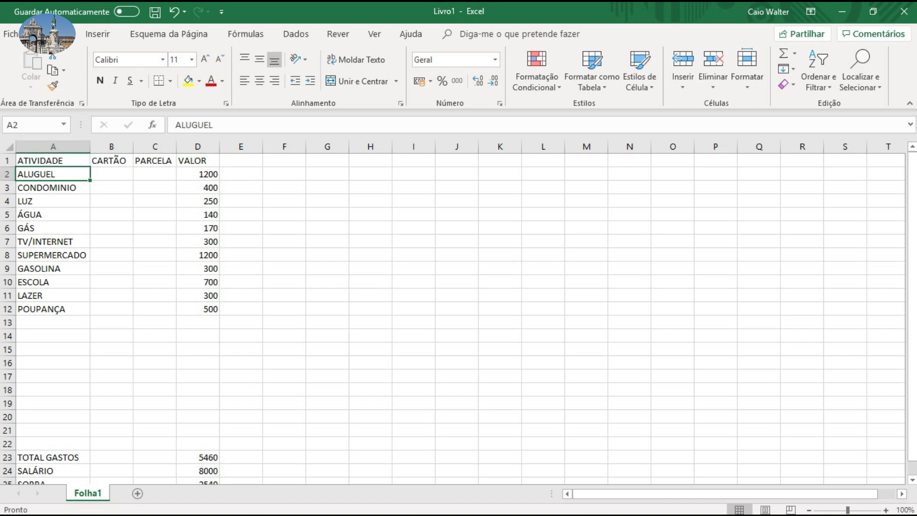
{"action": "key", "text": "shift+Right"}
{"action": "key", "text": "shift+Right"}
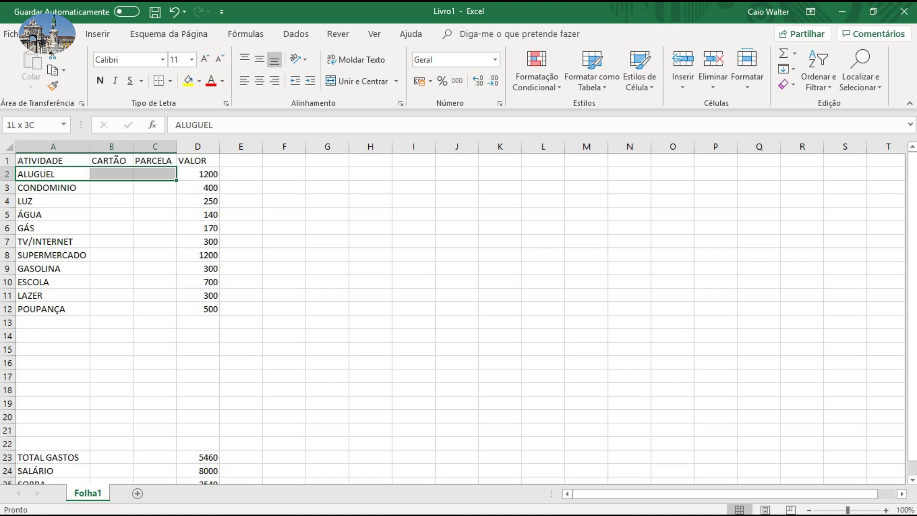
{"action": "key", "text": "shift+Right"}
{"action": "key", "text": "shift+Down"}
{"action": "key", "text": "shift+Down"}
{"action": "key", "text": "shift+Down"}
{"action": "key", "text": "shift+Down"}
{"action": "key", "text": "shift+Down"}
{"action": "key", "text": "shift+Down"}
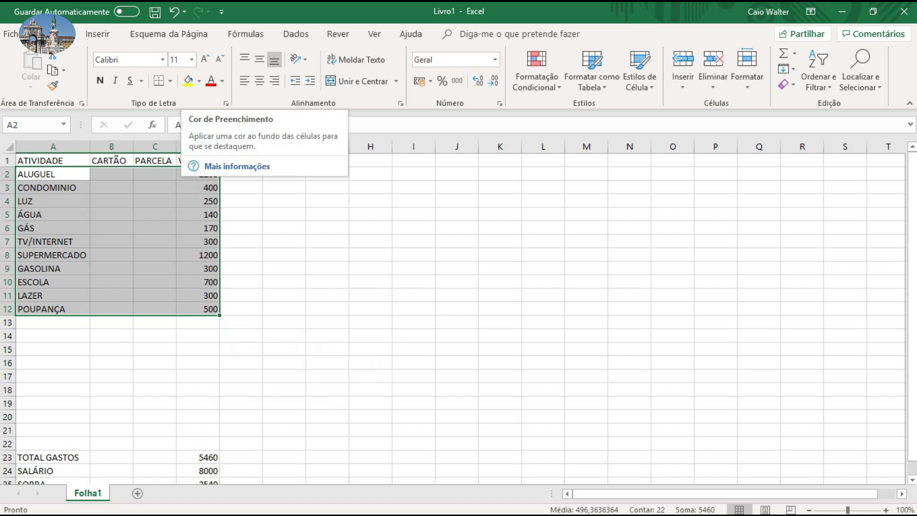
{"action": "left_click", "coordinate": [200, 81]}
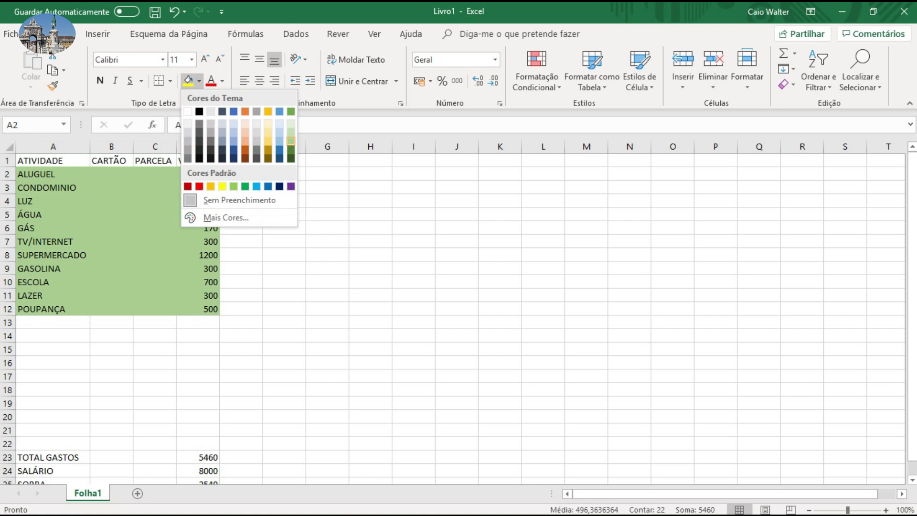
{"action": "left_click", "coordinate": [291, 142]}
{"action": "left_click", "coordinate": [327, 322]}
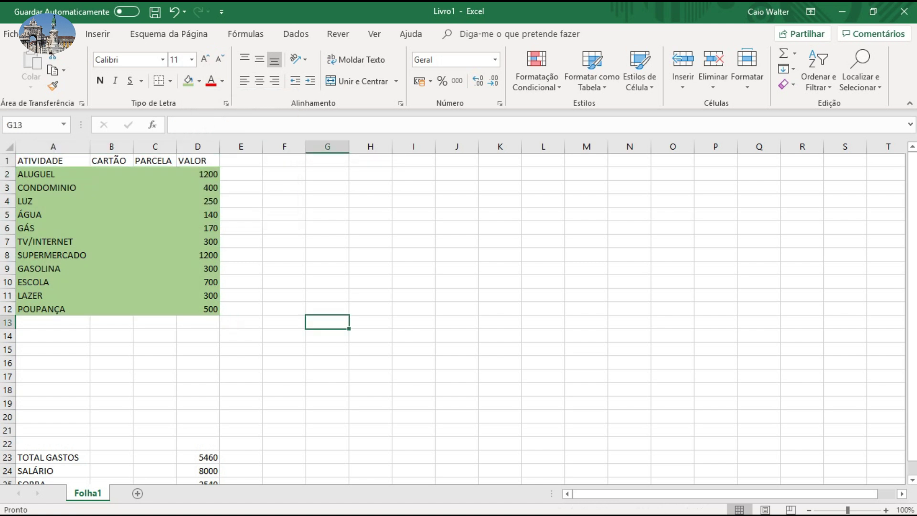
Step: Apply All Borders to the table range A1:D25, from the ATIVIDADE header through SOBRA
{"action": "scroll", "coordinate": [459, 315], "scroll_direction": "down", "scroll_amount": 1}
{"action": "scroll", "coordinate": [458, 315], "scroll_direction": "up", "scroll_amount": 1}
{"action": "left_click_drag", "start_coordinate": [53, 160], "coordinate": [197, 187]}
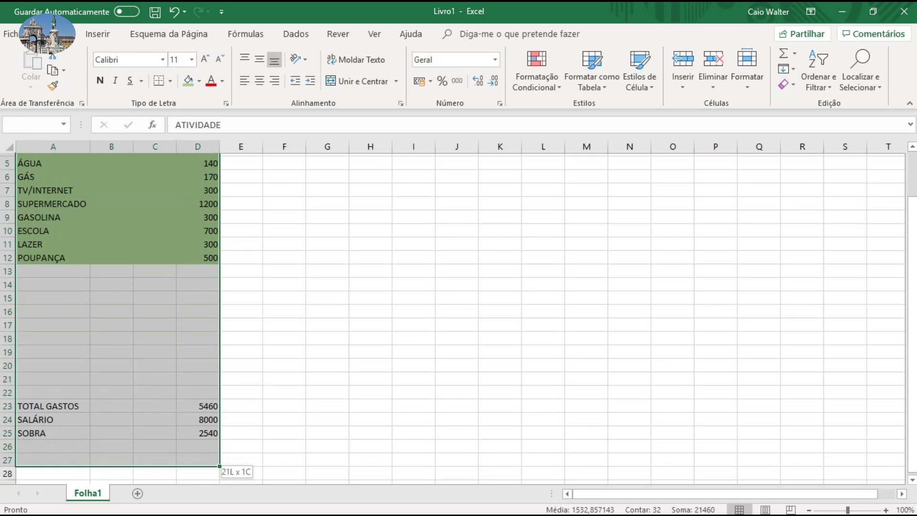
{"action": "mouse_move", "coordinate": [198, 187]}
{"action": "left_mouse_down"}
{"action": "mouse_move", "coordinate": [211, 389]}
{"action": "mouse_move", "coordinate": [219, 395]}
{"action": "left_mouse_up"}
{"action": "scroll", "coordinate": [225, 397], "scroll_direction": "up", "scroll_amount": 3}
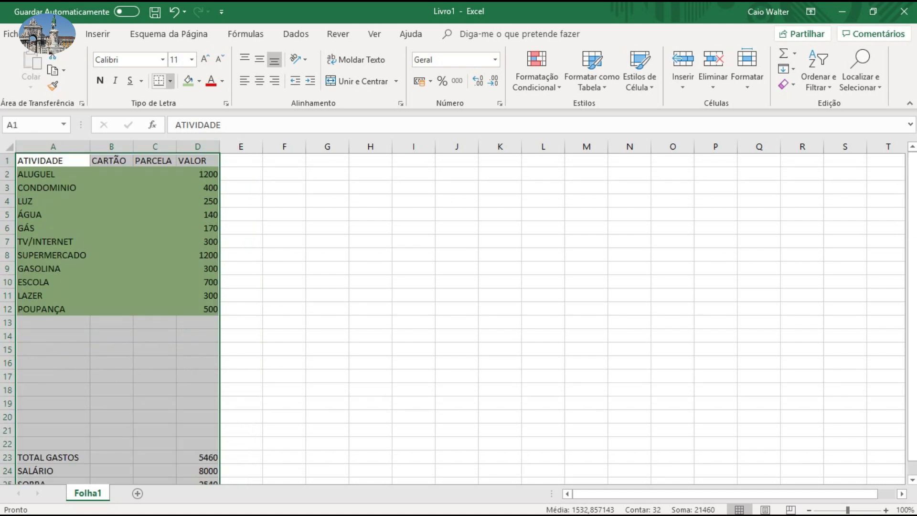
{"action": "left_click", "coordinate": [170, 81]}
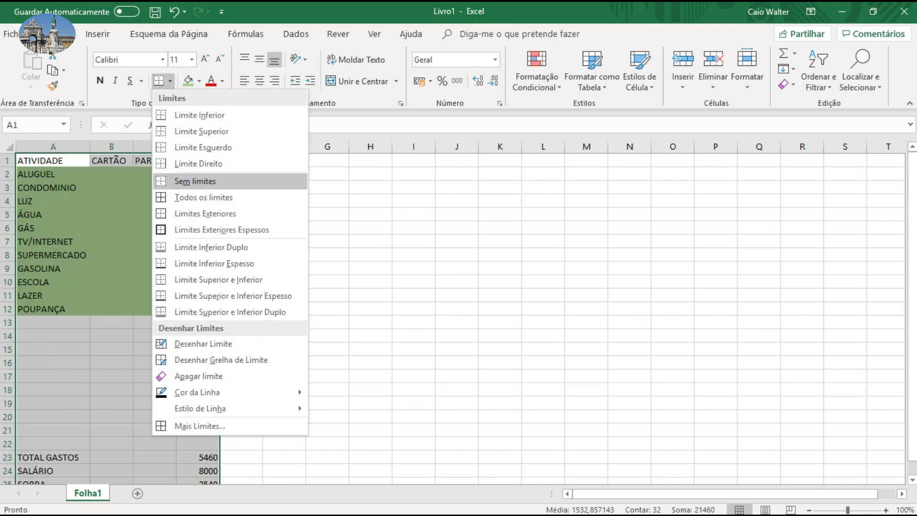
{"action": "left_click", "coordinate": [201, 198]}
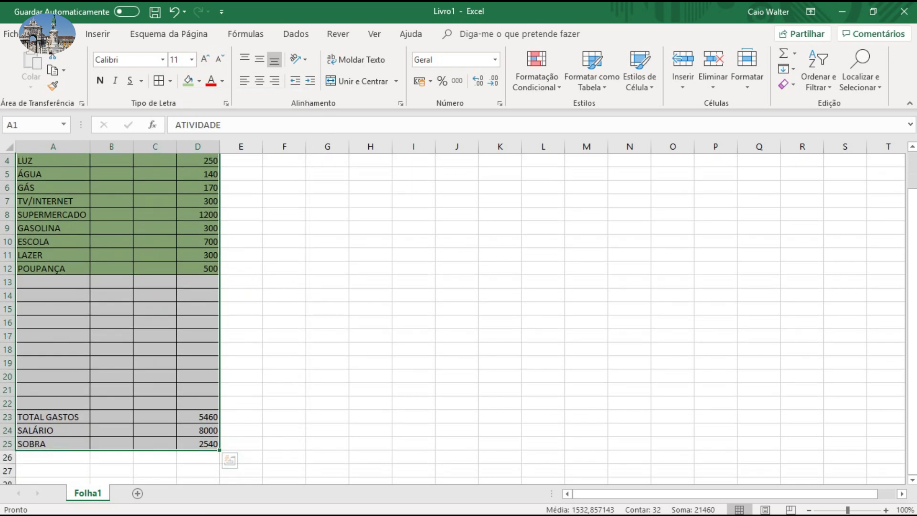
Step: Deselect the table to check the borders, then select A13, the first empty row
{"action": "left_click", "coordinate": [284, 362]}
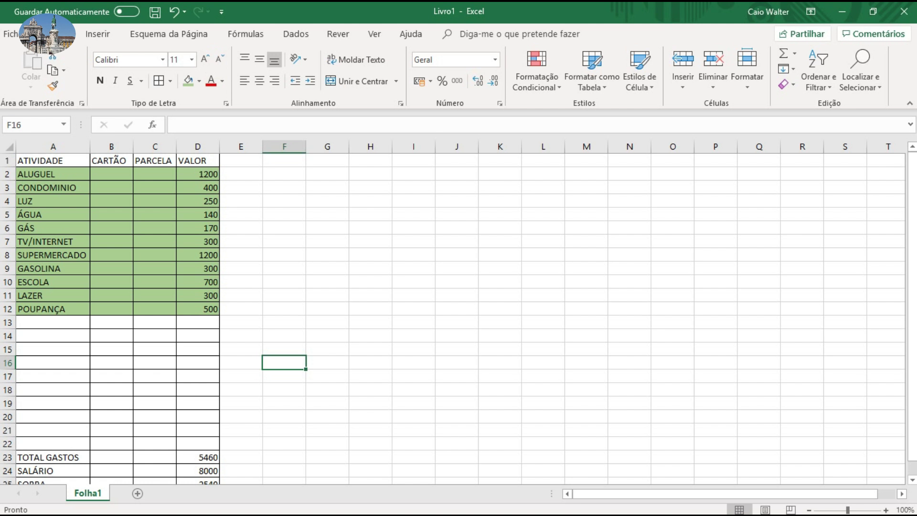
{"action": "scroll", "coordinate": [453, 319], "scroll_direction": "down", "scroll_amount": 1}
{"action": "scroll", "coordinate": [452, 318], "scroll_direction": "up", "scroll_amount": 1}
{"action": "scroll", "coordinate": [453, 318], "scroll_direction": "down", "scroll_amount": 1}
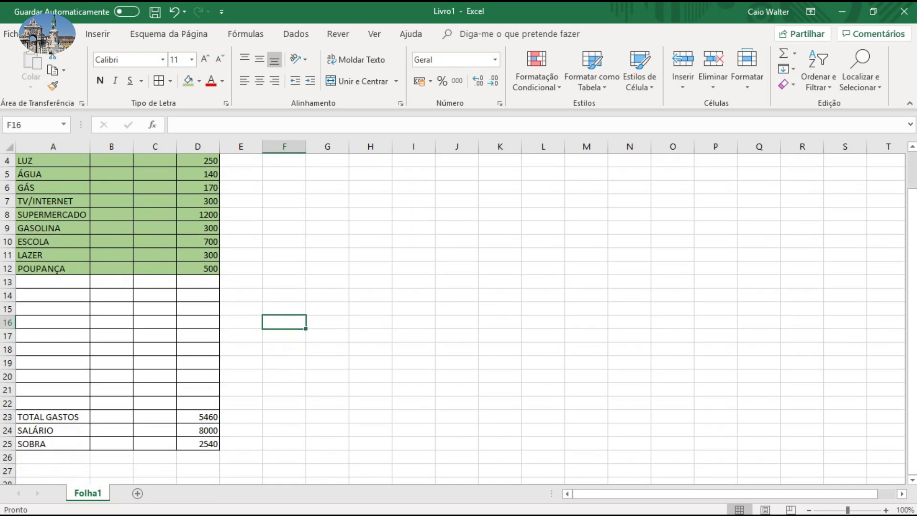
{"action": "scroll", "coordinate": [453, 318], "scroll_direction": "up", "scroll_amount": 1}
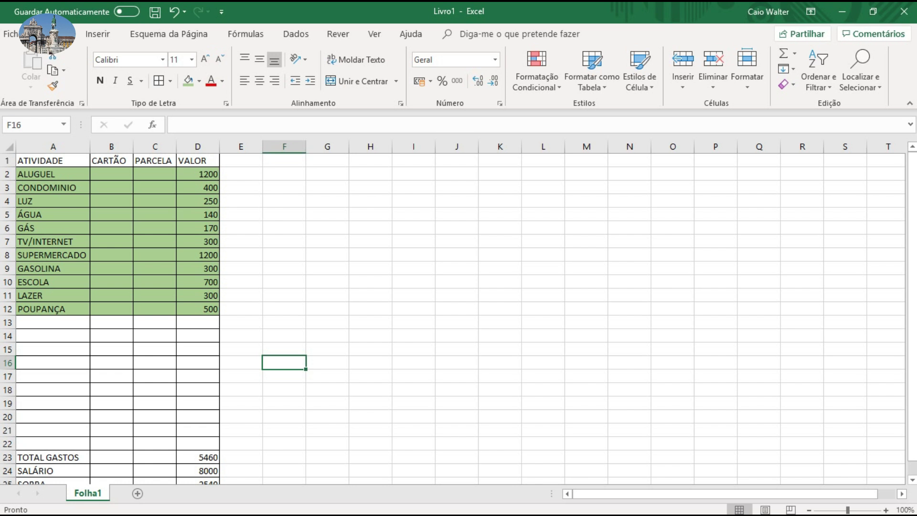
{"action": "left_click", "coordinate": [53, 322]}
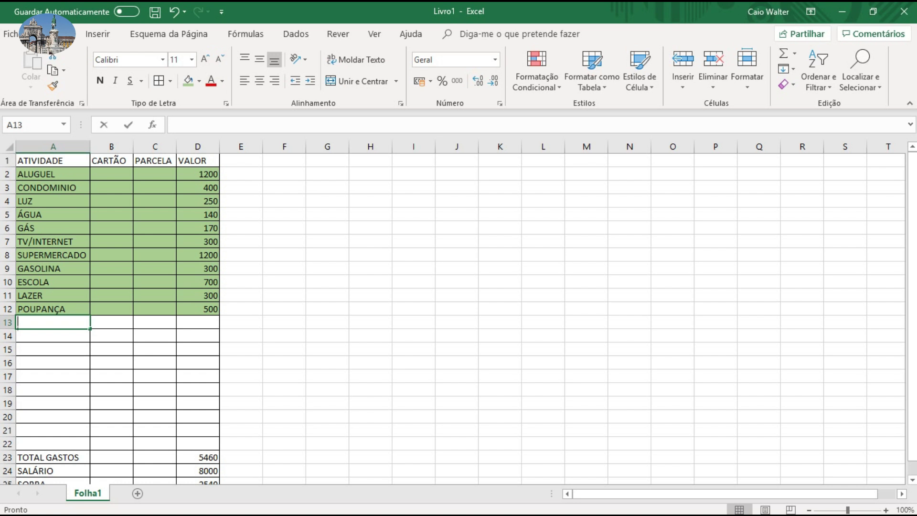
Step: Fill row 13 with CASAS BAHIA TV, CC, 1 DE 6 and value 200
{"action": "type", "text": "CASAS "}
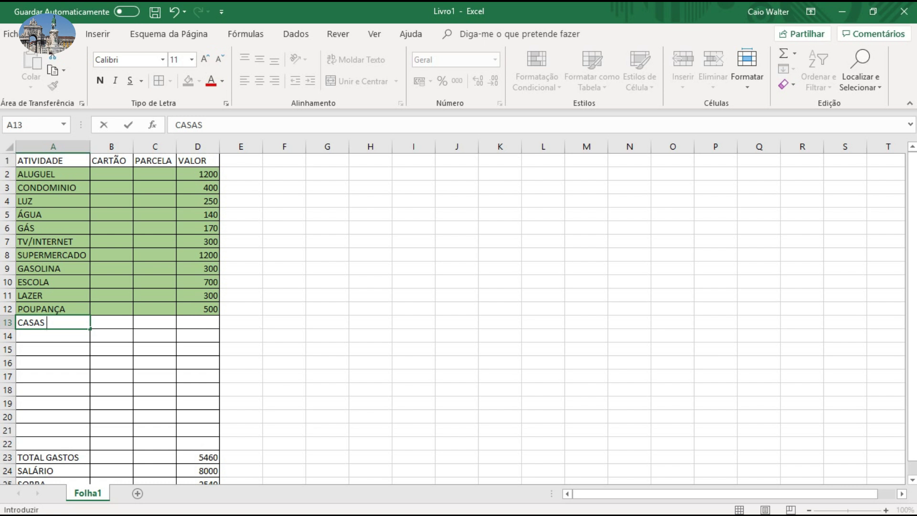
{"action": "type", "text": "BAHIA "}
{"action": "type", "text": "TV"}
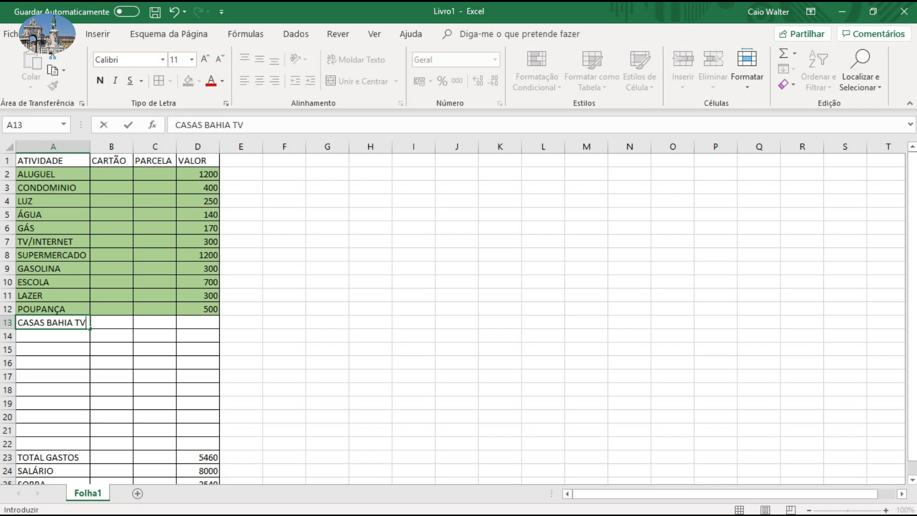
{"action": "key", "text": "Tab"}
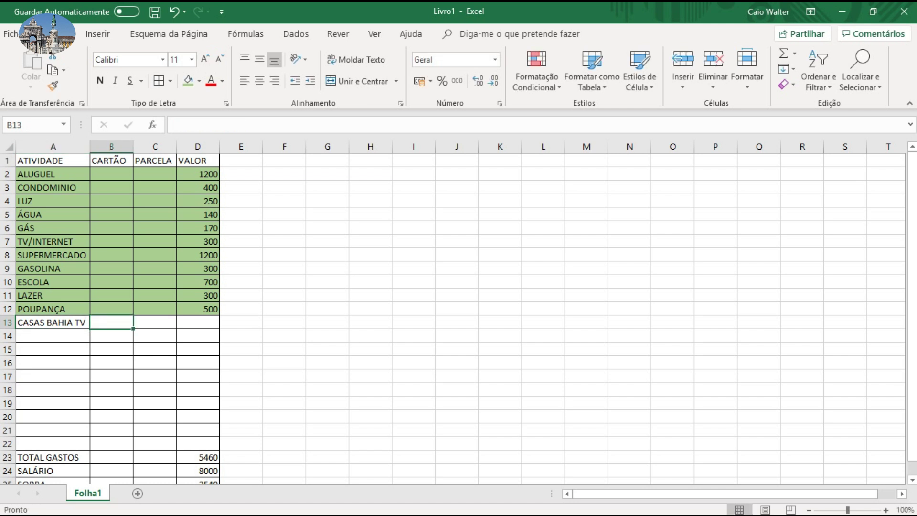
{"action": "type", "text": "CC"}
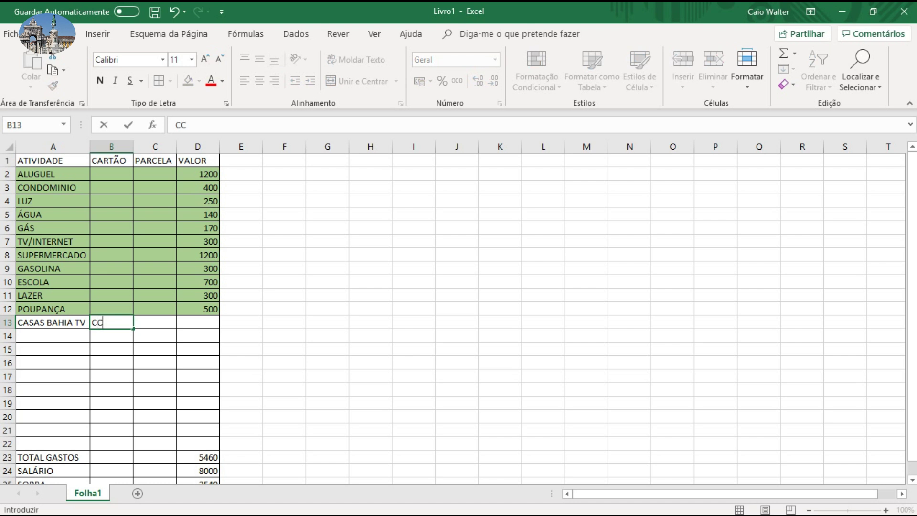
{"action": "key", "text": "Tab"}
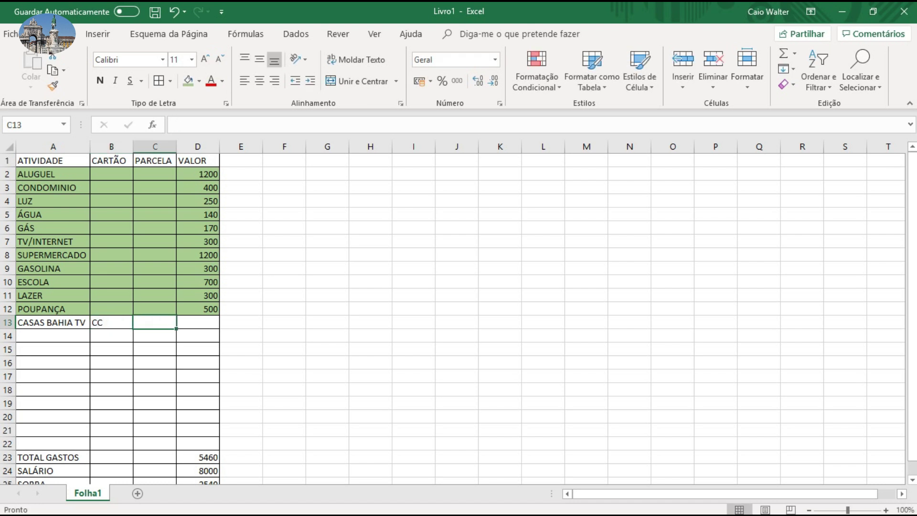
{"action": "type", "text": "1 "}
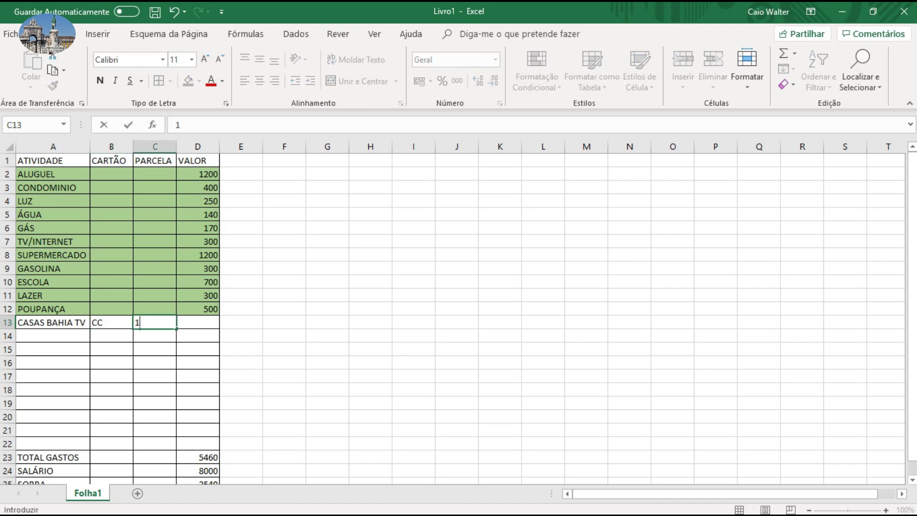
{"action": "type", "text": "DE 6"}
{"action": "key", "text": "Tab"}
{"action": "type", "text": "200"}
{"action": "scroll", "coordinate": [454, 315], "scroll_direction": "down", "scroll_amount": 1}
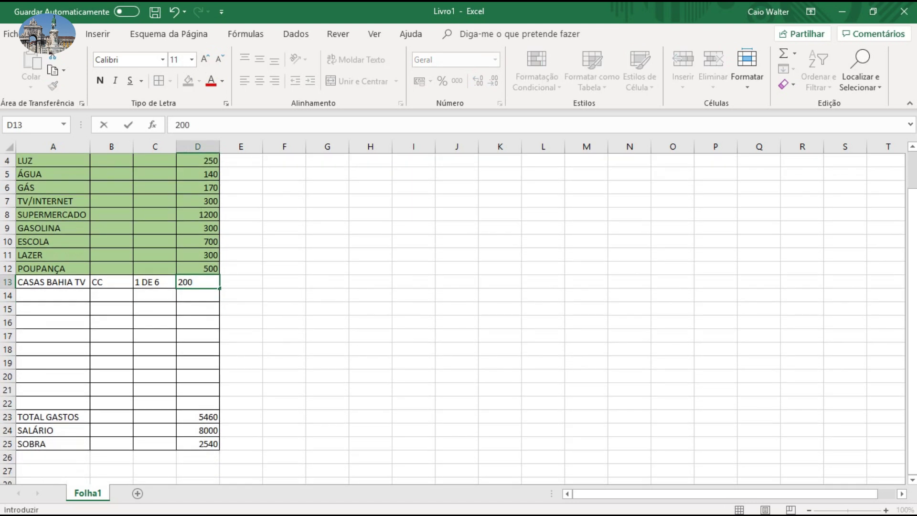
{"action": "key", "text": "Return"}
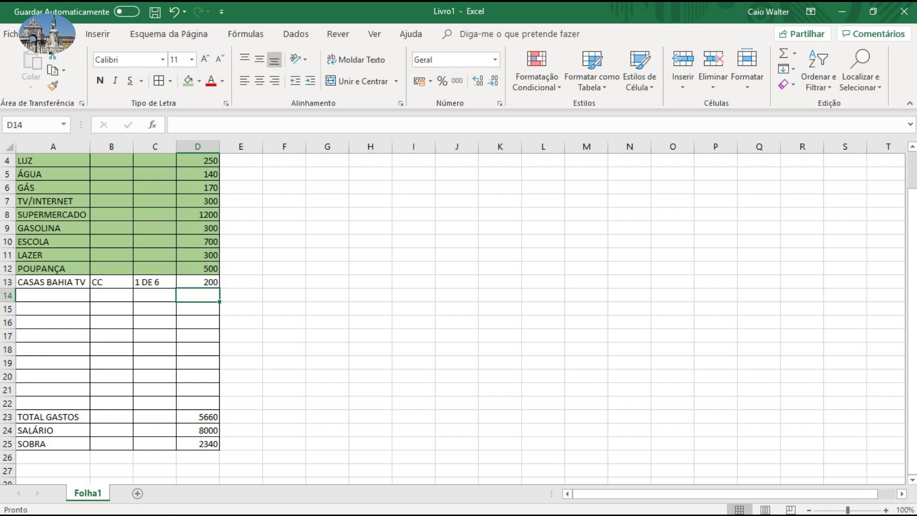
Step: Add a JANTAR expense in row 14 on CC for 120
{"action": "left_click", "coordinate": [52, 295]}
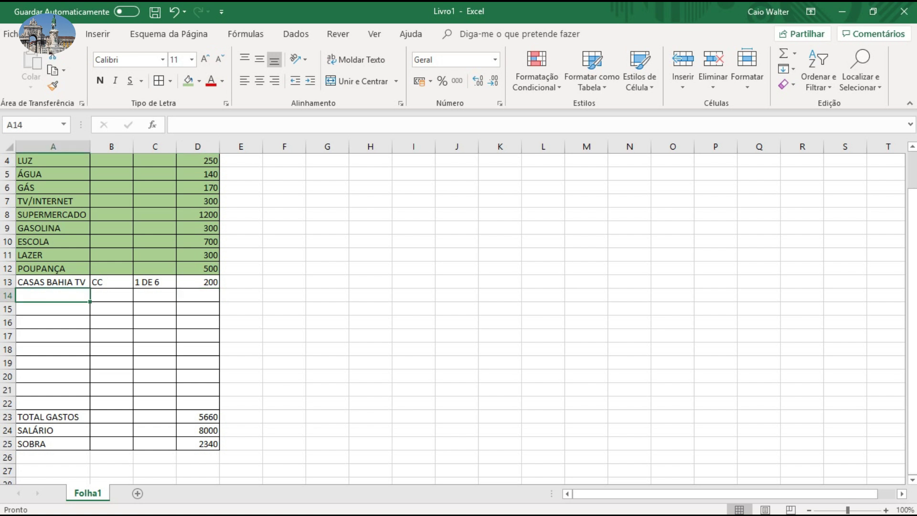
{"action": "type", "text": "J"}
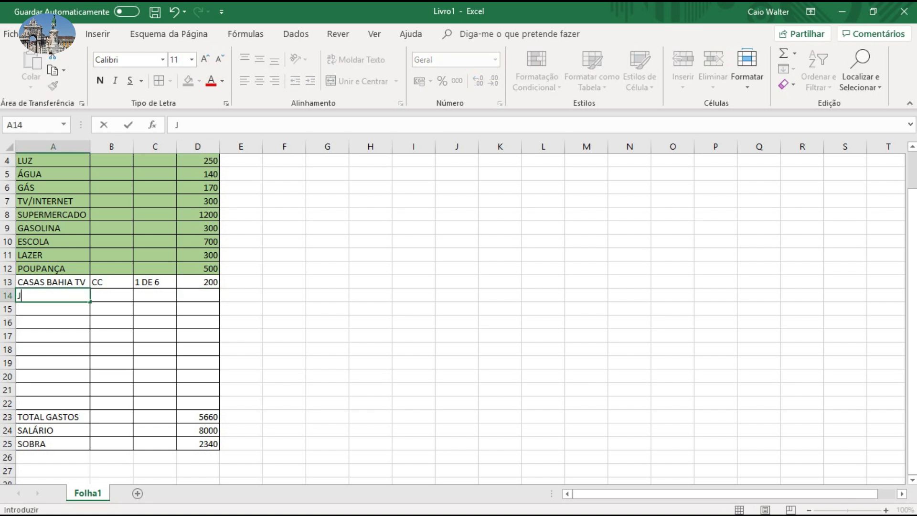
{"action": "type", "text": "ANTAR"}
{"action": "key", "text": "Tab"}
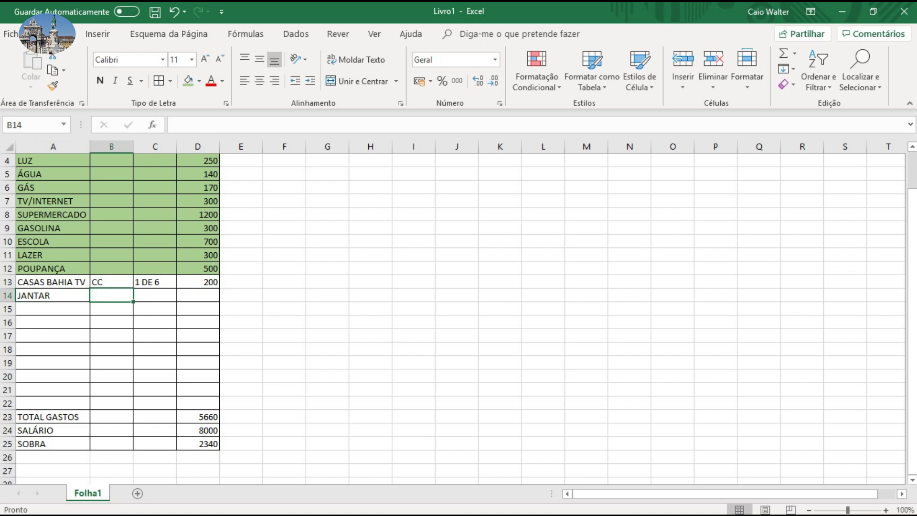
{"action": "type", "text": "CC"}
{"action": "left_click", "coordinate": [197, 295]}
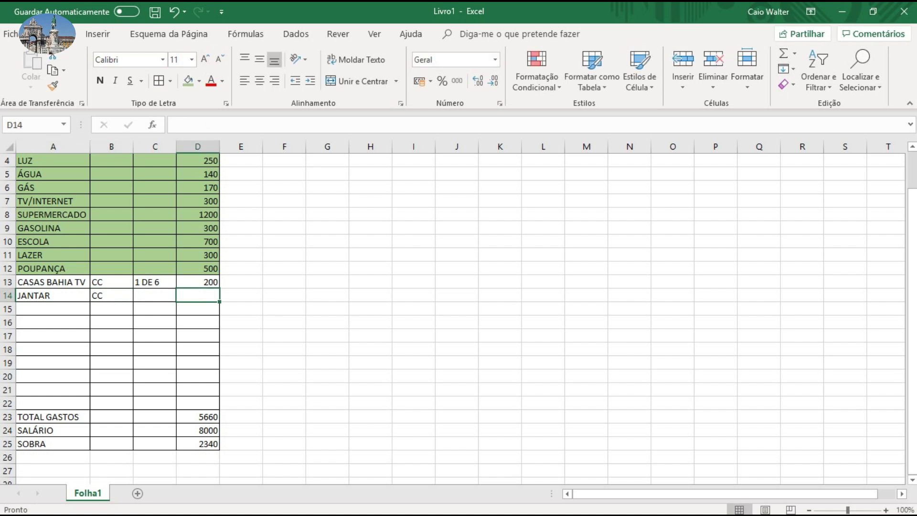
{"action": "type", "text": "120"}
{"action": "key", "text": "Return"}
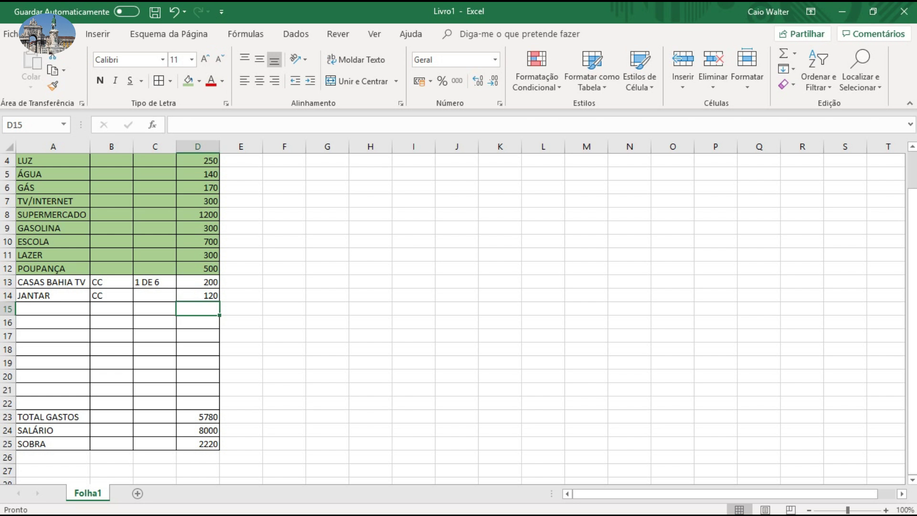
Step: Change the LAZER amount in D11 from 300 to 180
{"action": "left_click", "coordinate": [197, 254]}
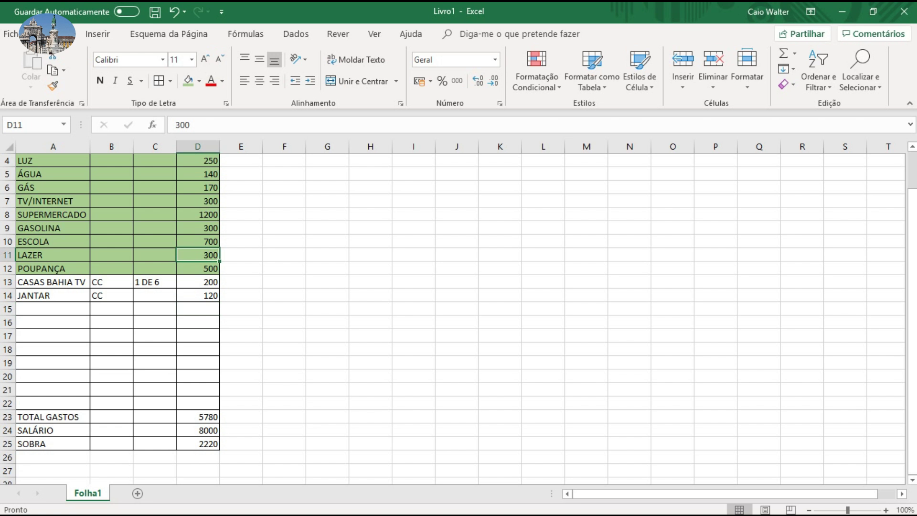
{"action": "type", "text": "1"}
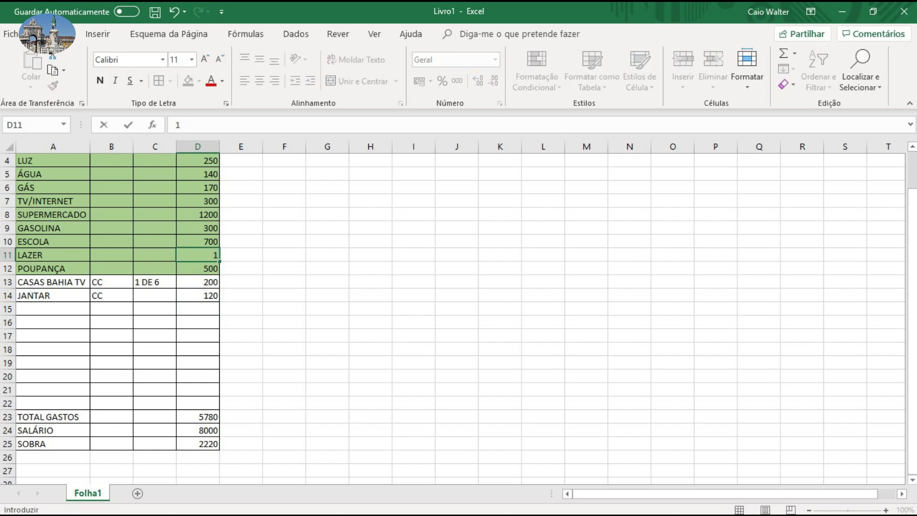
{"action": "type", "text": "80"}
{"action": "key", "text": "Return"}
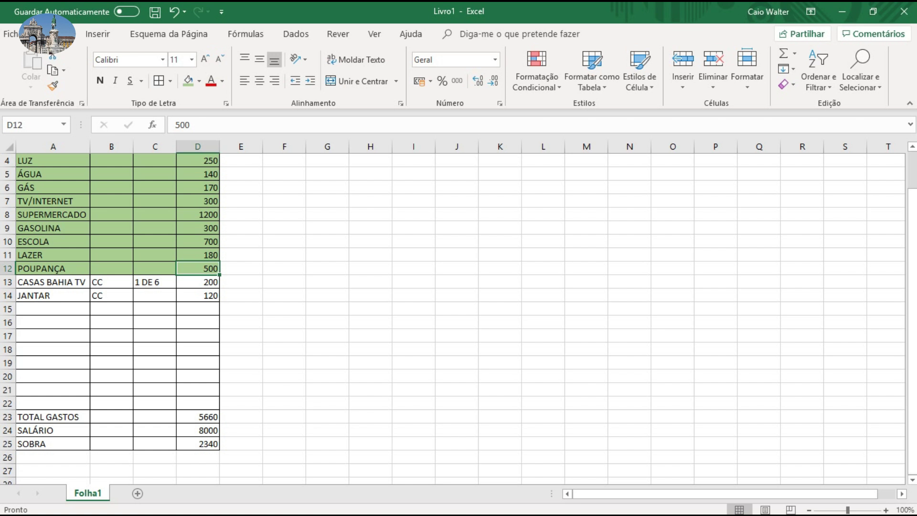
Step: Enter PADARIA in row 15 with payment type DB and value 30
{"action": "left_click", "coordinate": [52, 309]}
{"action": "type", "text": "PADARIA"}
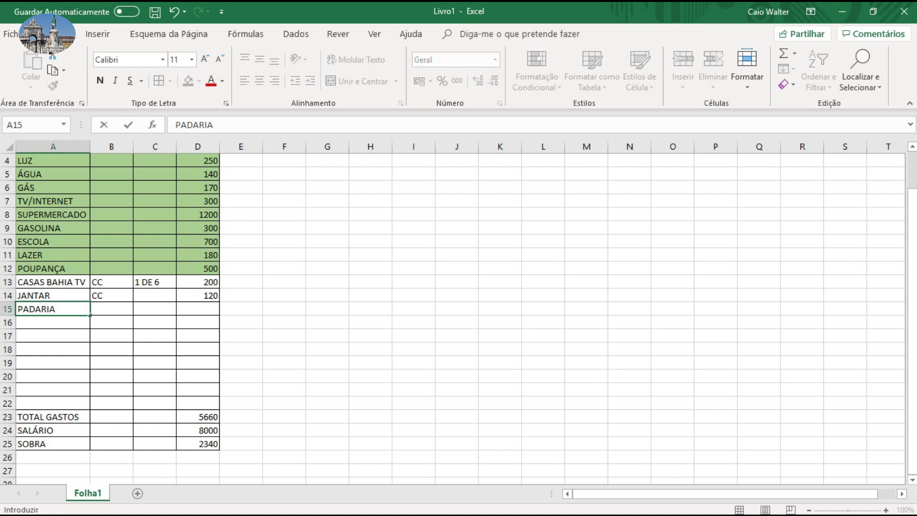
{"action": "key", "text": "Tab"}
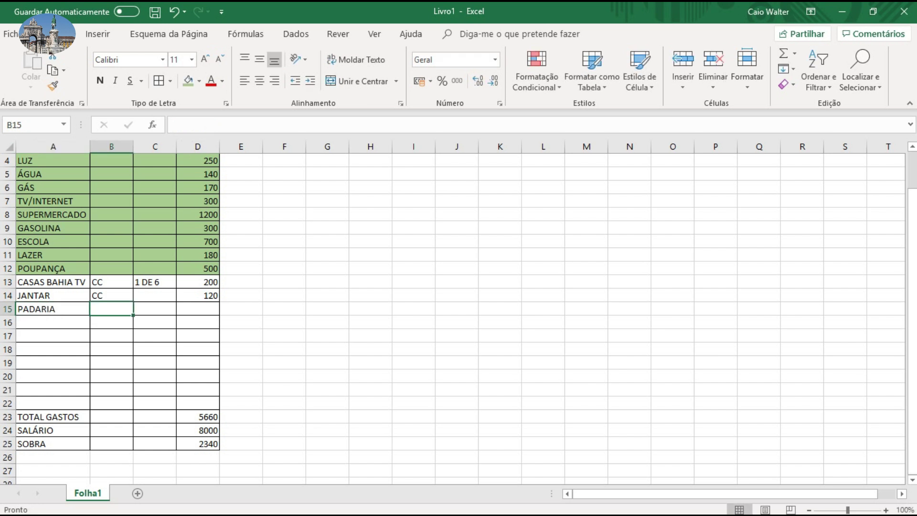
{"action": "type", "text": "DB"}
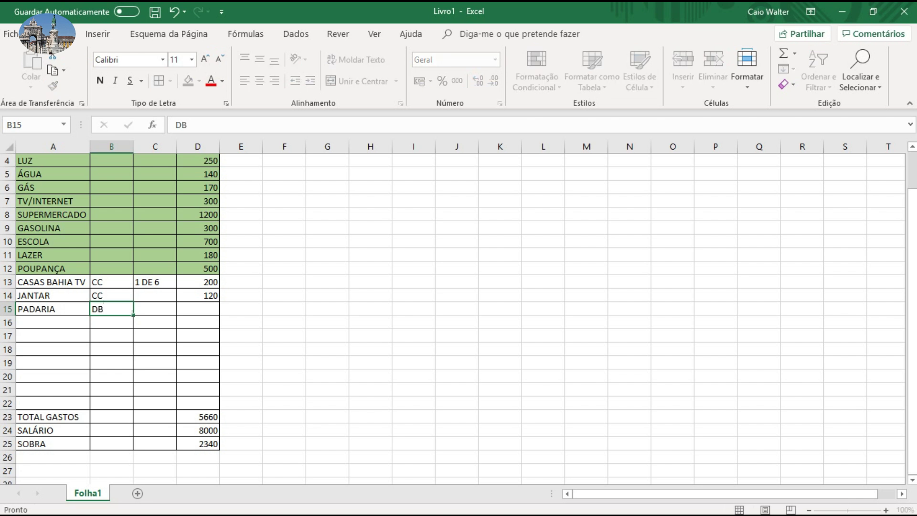
{"action": "key", "text": "Tab"}
{"action": "key", "text": "Tab"}
{"action": "type", "text": "30"}
{"action": "key", "text": "Return"}
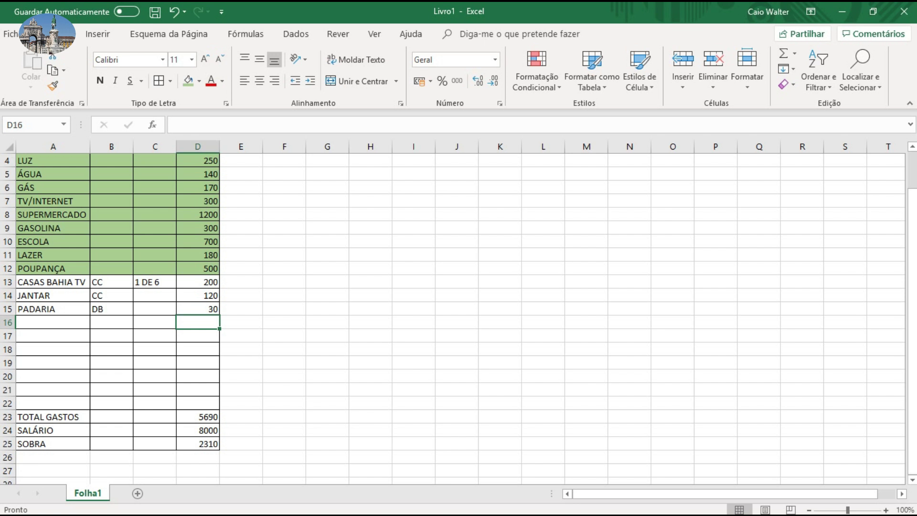
{"action": "scroll", "coordinate": [453, 318], "scroll_direction": "up", "scroll_amount": 1}
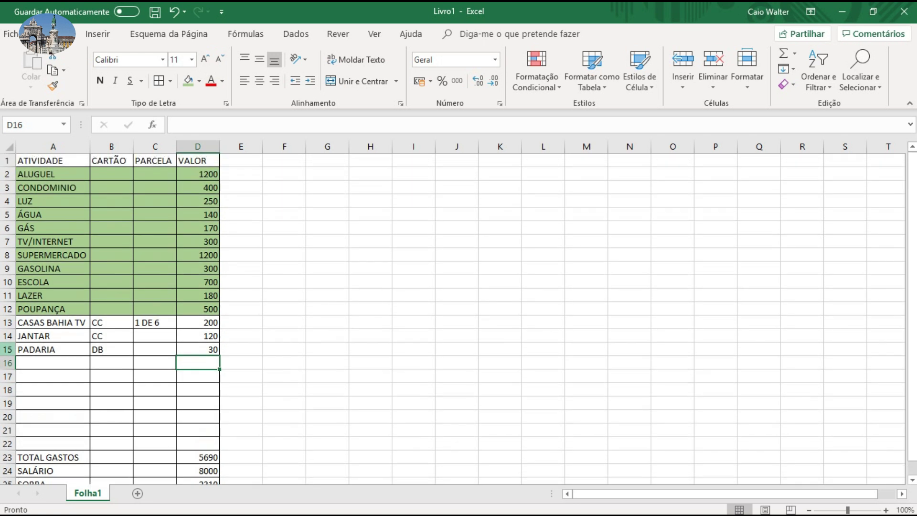
Step: Rename the Folha1 sheet tab to 'FEVEREIRO 2019' via Mudar o nome
{"action": "scroll", "coordinate": [452, 318], "scroll_direction": "down", "scroll_amount": 3}
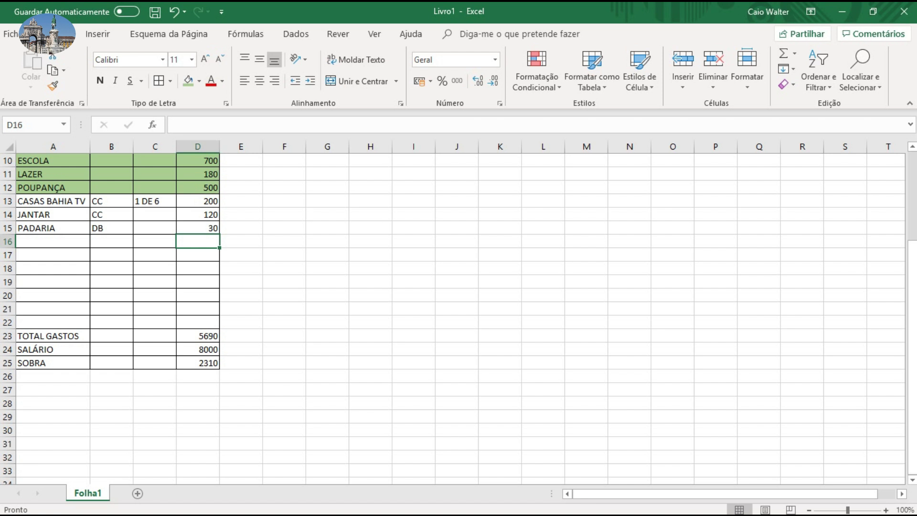
{"action": "right_click", "coordinate": [91, 492]}
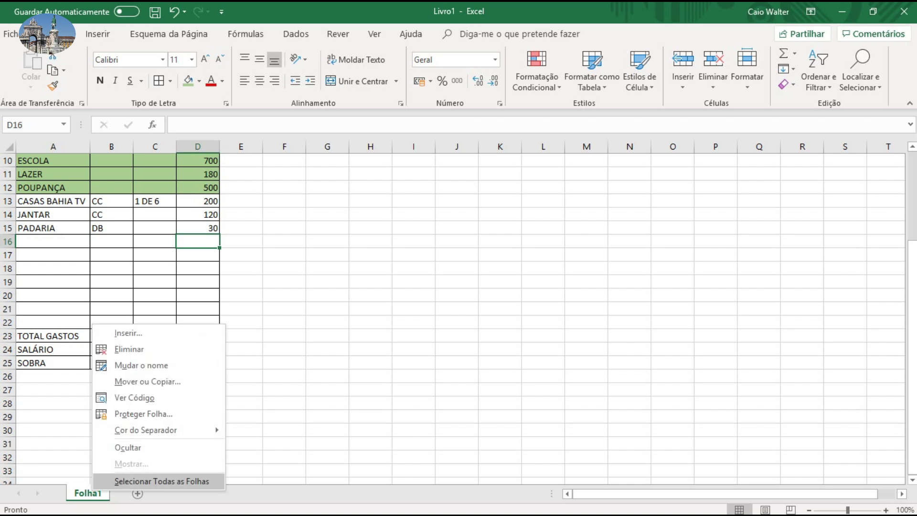
{"action": "left_click", "coordinate": [141, 364]}
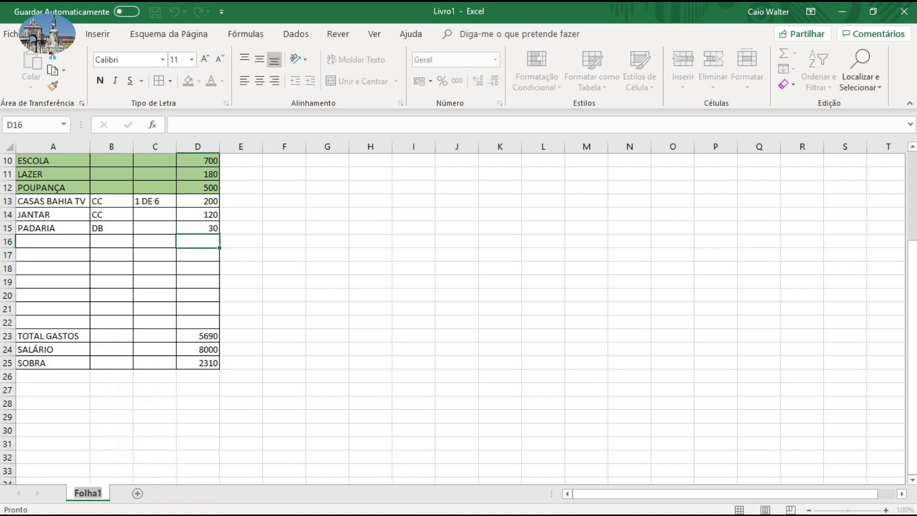
{"action": "type", "text": "FEVEREIRO 2019"}
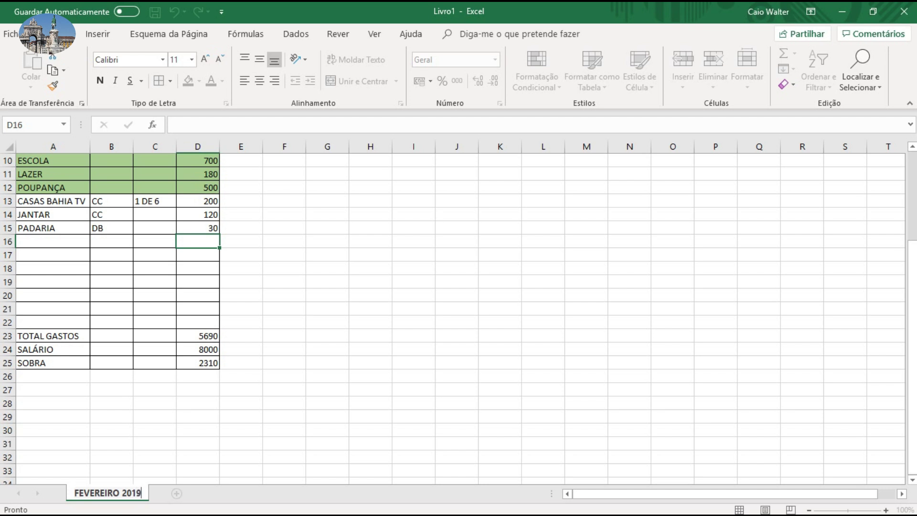
{"action": "key", "text": "Return"}
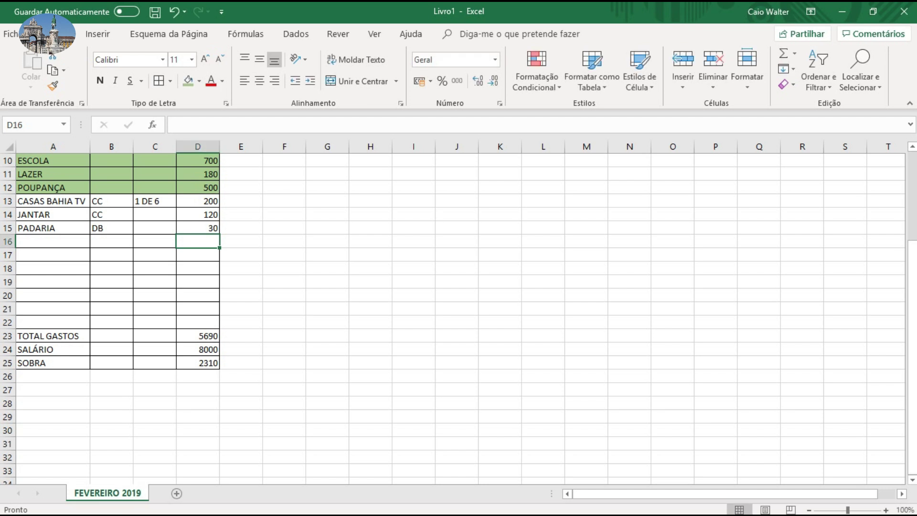
{"action": "scroll", "coordinate": [459, 315], "scroll_direction": "up", "scroll_amount": 3}
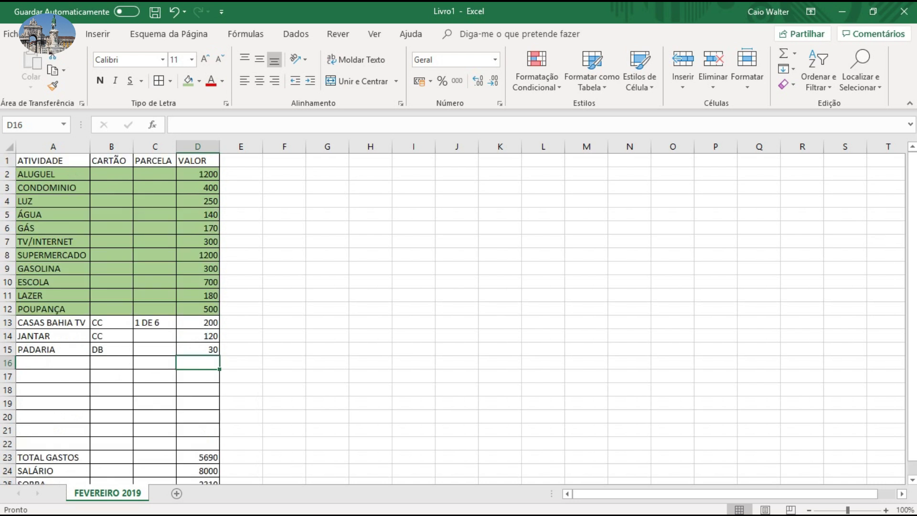
Step: Copy the FEVEREIRO 2019 sheet using Mover ou Copiar with Criar uma cópia ticked
{"action": "scroll", "coordinate": [459, 315], "scroll_direction": "down", "scroll_amount": 3}
{"action": "scroll", "coordinate": [458, 315], "scroll_direction": "up", "scroll_amount": 3}
{"action": "scroll", "coordinate": [458, 316], "scroll_direction": "down", "scroll_amount": 2}
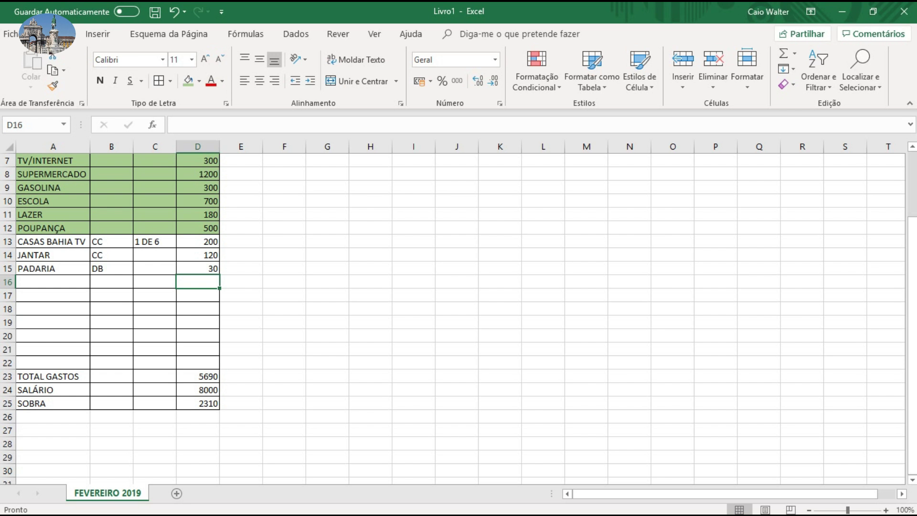
{"action": "right_click", "coordinate": [109, 492]}
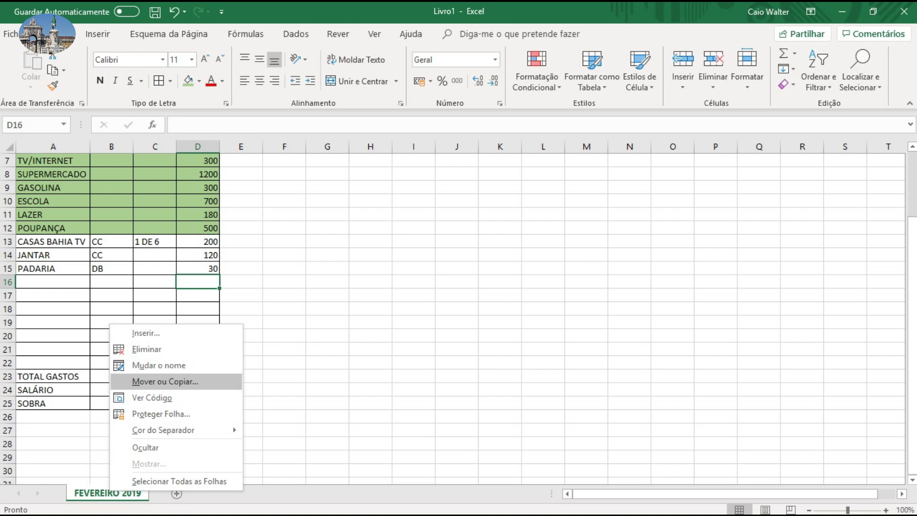
{"action": "left_click", "coordinate": [164, 381]}
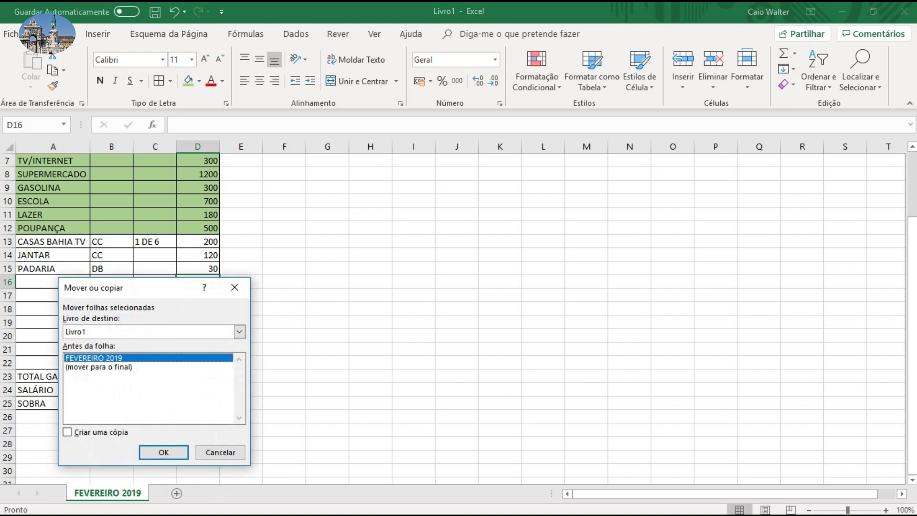
{"action": "left_click", "coordinate": [68, 431]}
{"action": "left_click", "coordinate": [164, 451]}
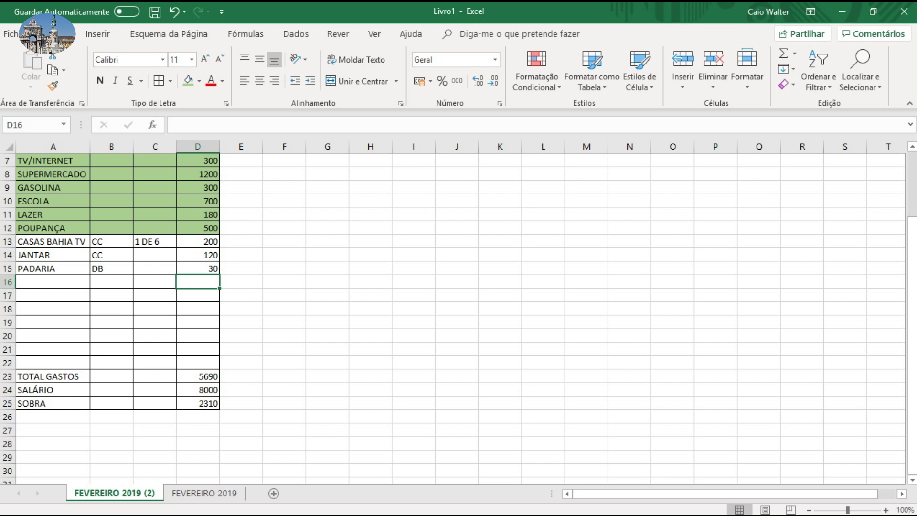
Step: Rename the FEVEREIRO 2019 (2) sheet to 'MARÇO 2019'
{"action": "right_click", "coordinate": [146, 492]}
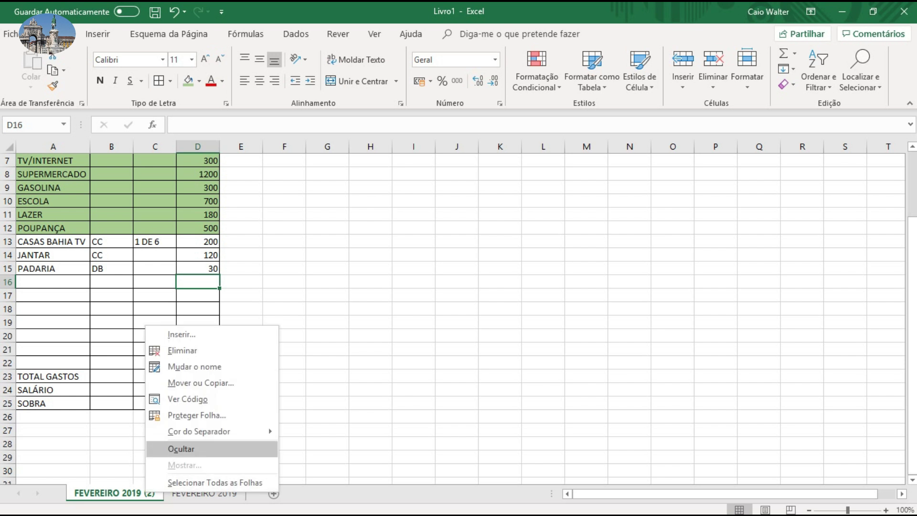
{"action": "left_click", "coordinate": [195, 366]}
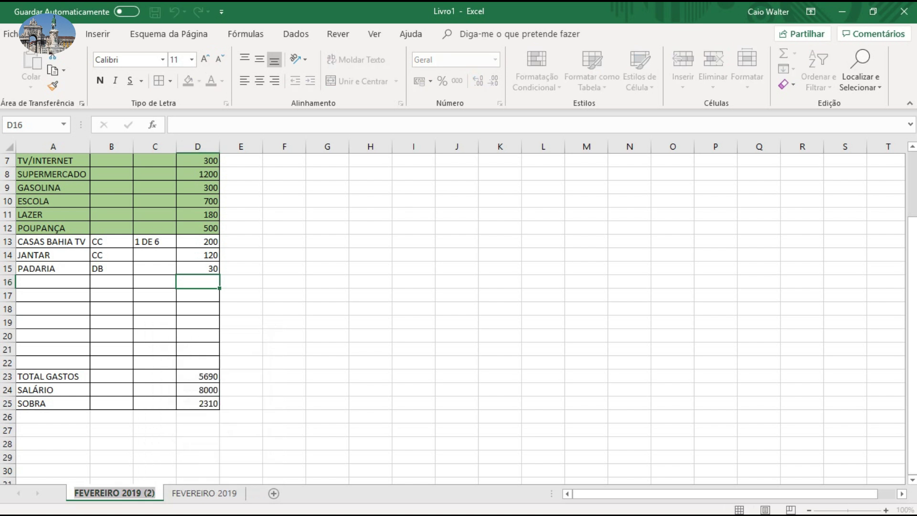
{"action": "type", "text": "MARÇO 2019"}
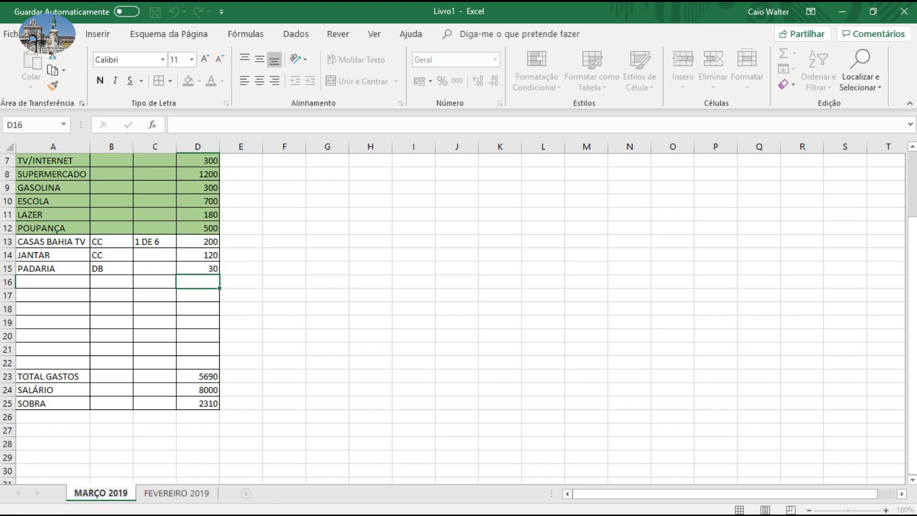
{"action": "key", "text": "Return"}
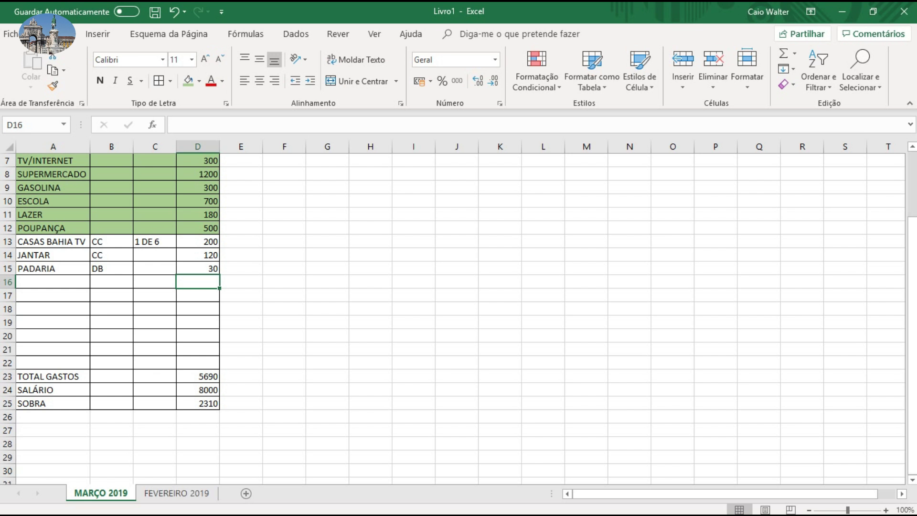
{"action": "right_click", "coordinate": [116, 492]}
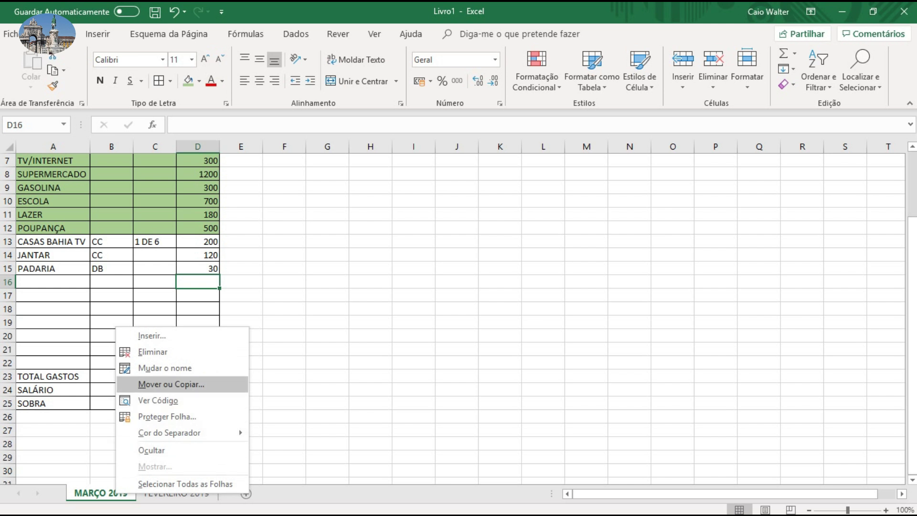
Step: Move MARÇO 2019 to the end so it follows FEVEREIRO 2019
{"action": "left_click", "coordinate": [171, 384]}
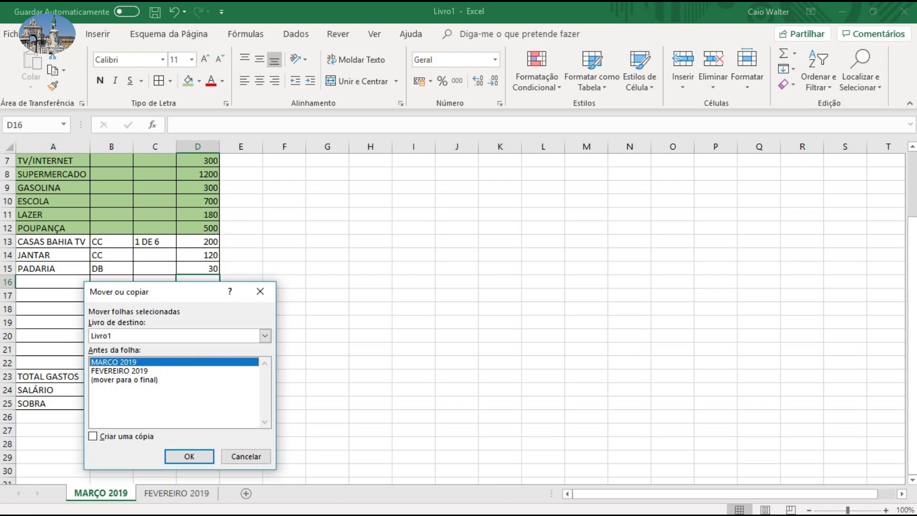
{"action": "left_click", "coordinate": [124, 379]}
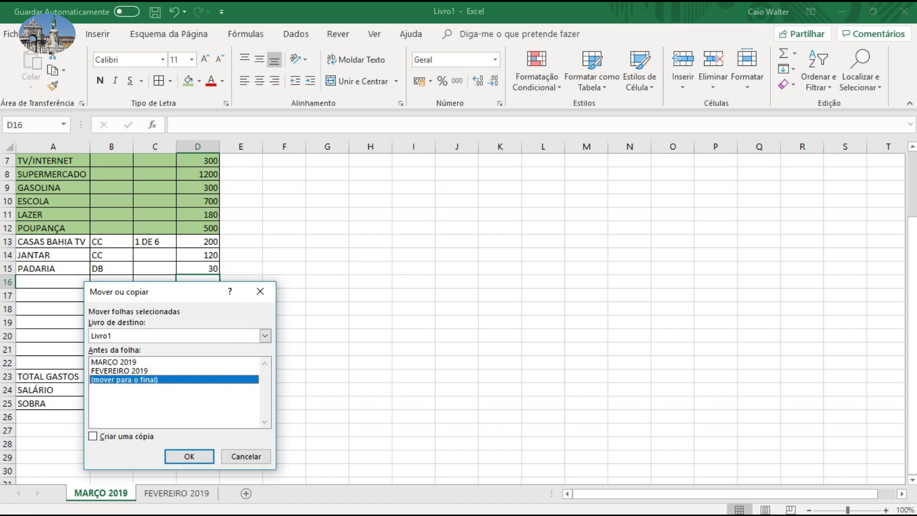
{"action": "left_click", "coordinate": [189, 456]}
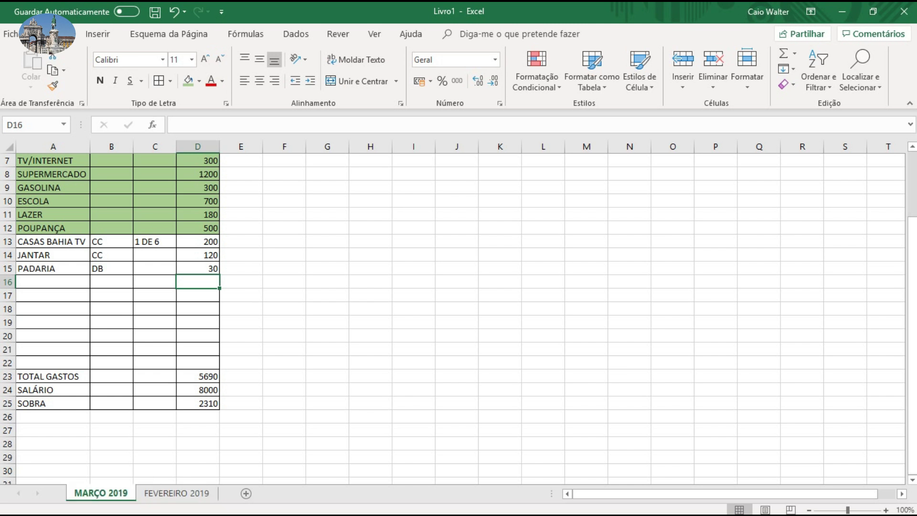
{"action": "left_click_drag", "start_coordinate": [184, 493], "coordinate": [101, 492]}
{"action": "mouse_move", "coordinate": [101, 492]}
{"action": "left_mouse_down"}
{"action": "mouse_move", "coordinate": [210, 492]}
{"action": "mouse_move", "coordinate": [101, 493]}
{"action": "left_mouse_up"}
{"action": "right_click", "coordinate": [96, 492]}
{"action": "left_click", "coordinate": [124, 380]}
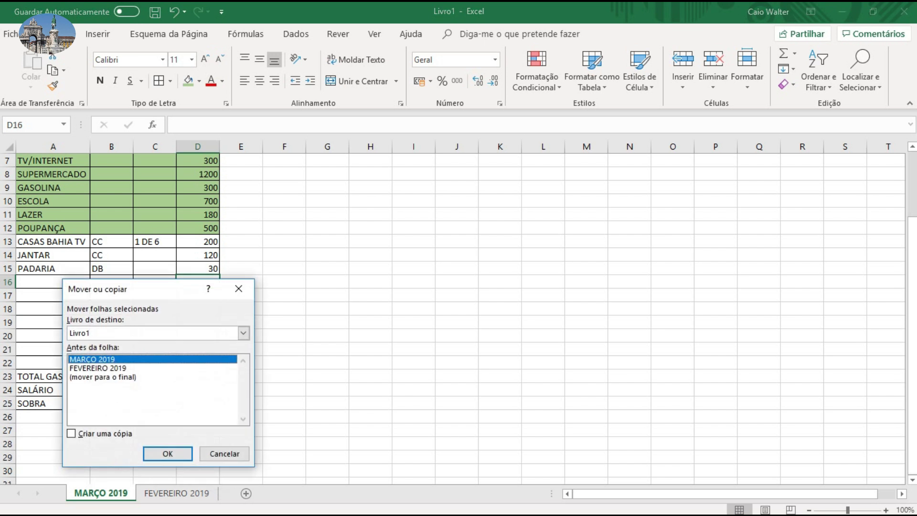
{"action": "left_click", "coordinate": [102, 376]}
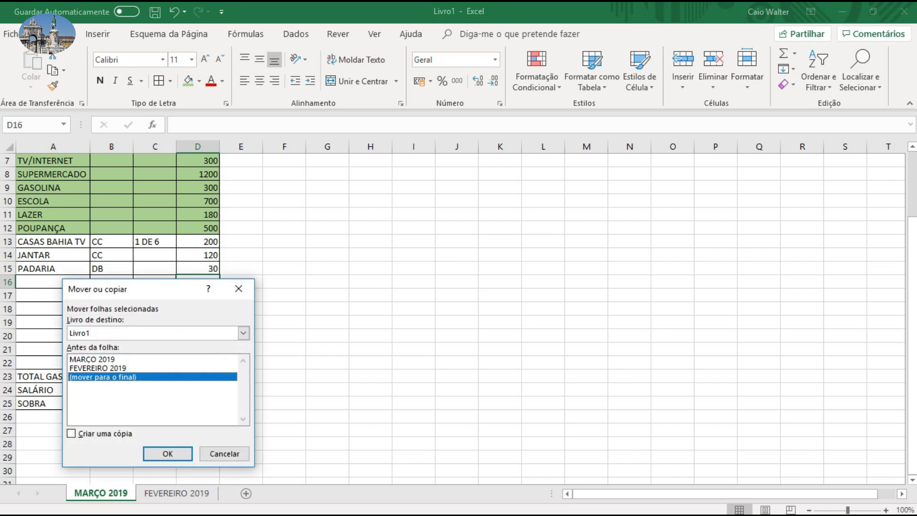
{"action": "left_click", "coordinate": [167, 454]}
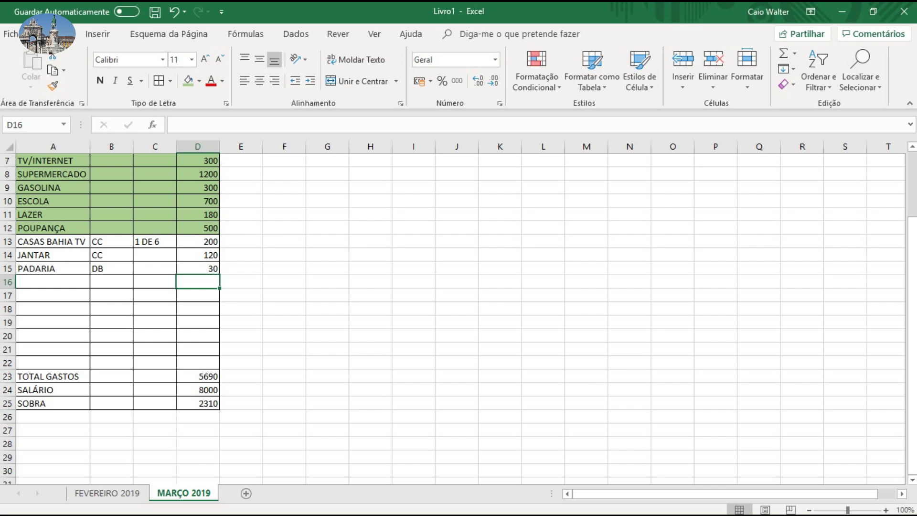
Step: On MARÇO 2019, change the C13 installment from 1 DE 6 to 2 DE 6
{"action": "key", "text": "ctrl+Page_Up"}
{"action": "key", "text": "ctrl+Page_Down"}
{"action": "scroll", "coordinate": [454, 315], "scroll_direction": "up", "scroll_amount": 2}
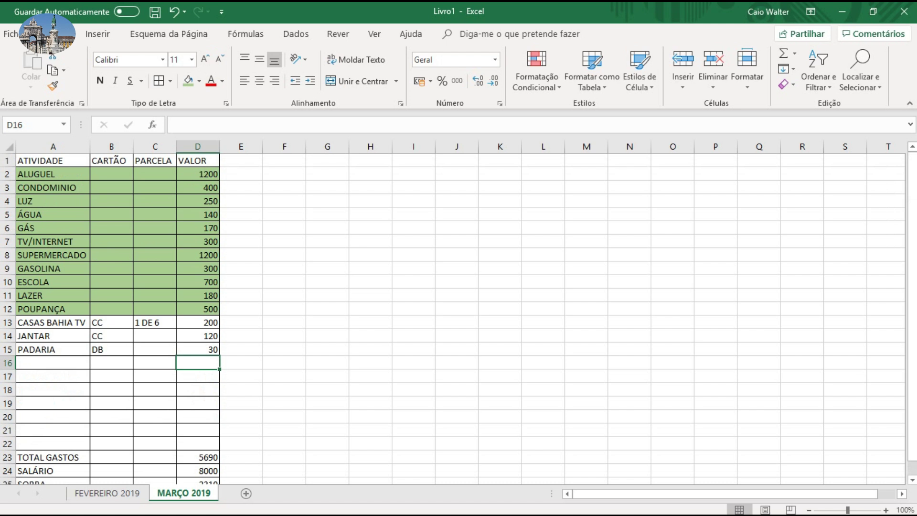
{"action": "double_click", "coordinate": [138, 322]}
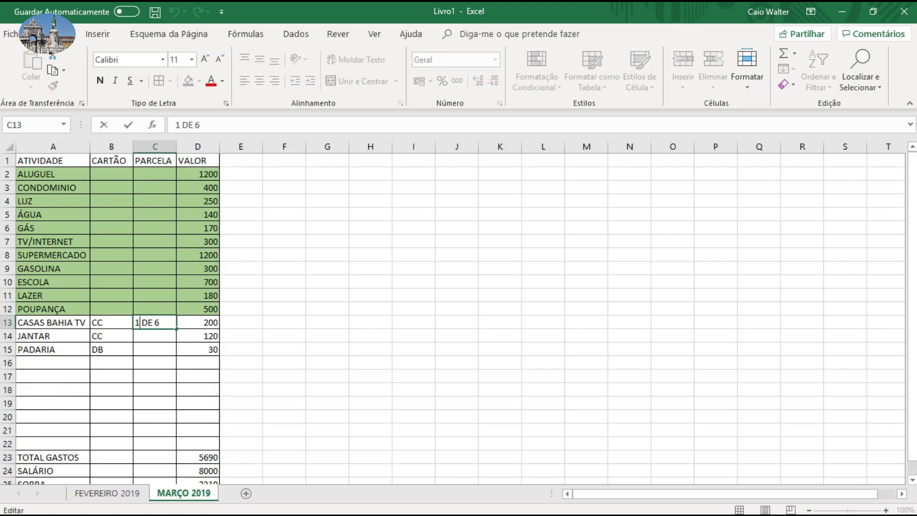
{"action": "key", "text": "BackSpace"}
{"action": "type", "text": "2"}
{"action": "key", "text": "Return"}
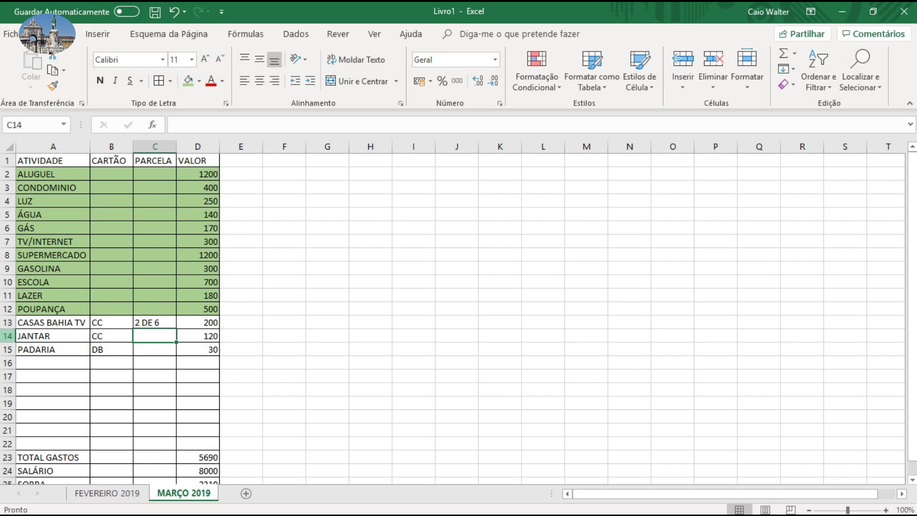
Step: Clear the JANTAR expense in row 14 and set the LAZER amount to 300
{"action": "left_click", "coordinate": [7, 335]}
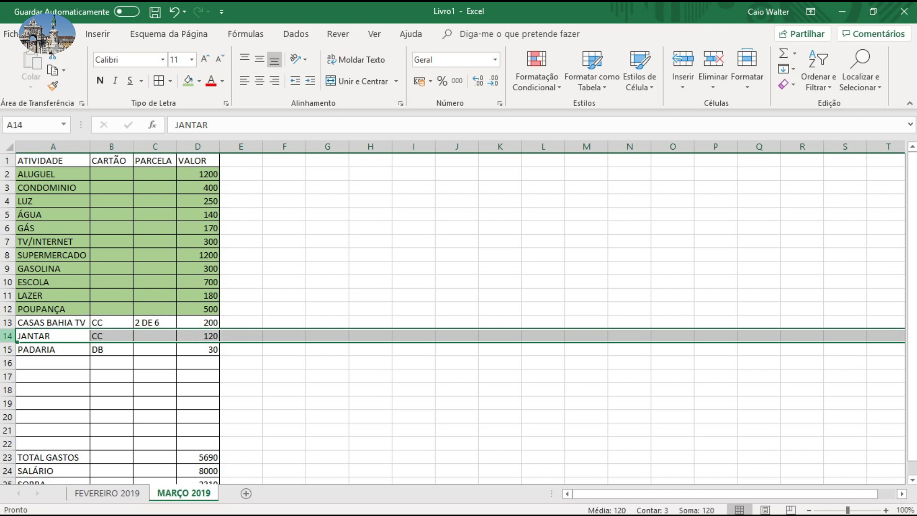
{"action": "key", "text": "Delete"}
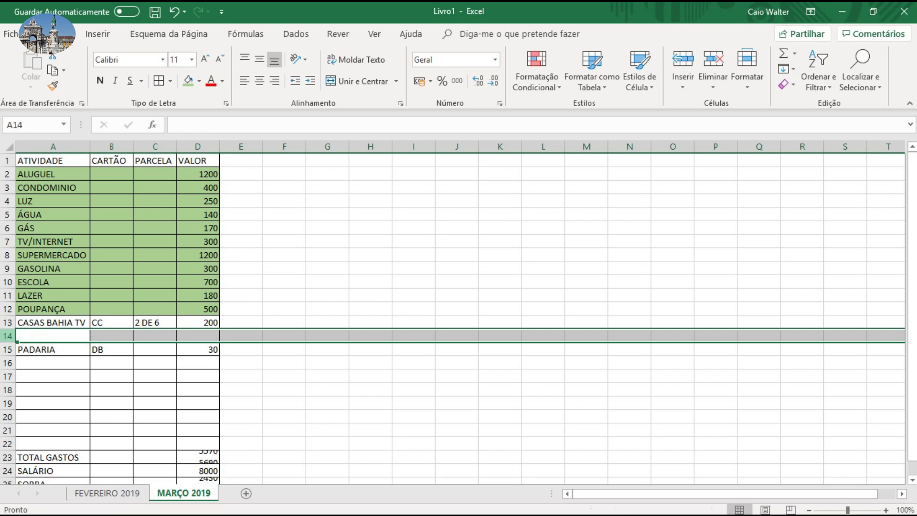
{"action": "left_click", "coordinate": [197, 295]}
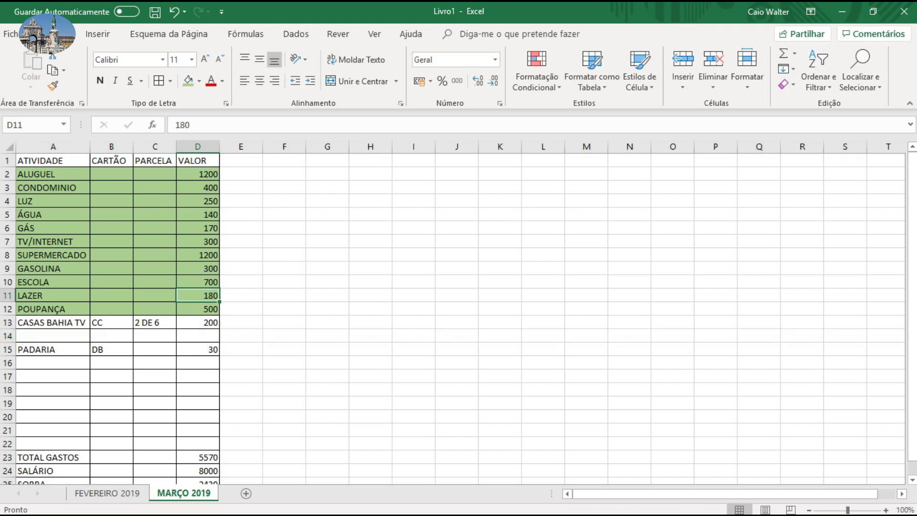
{"action": "type", "text": "300"}
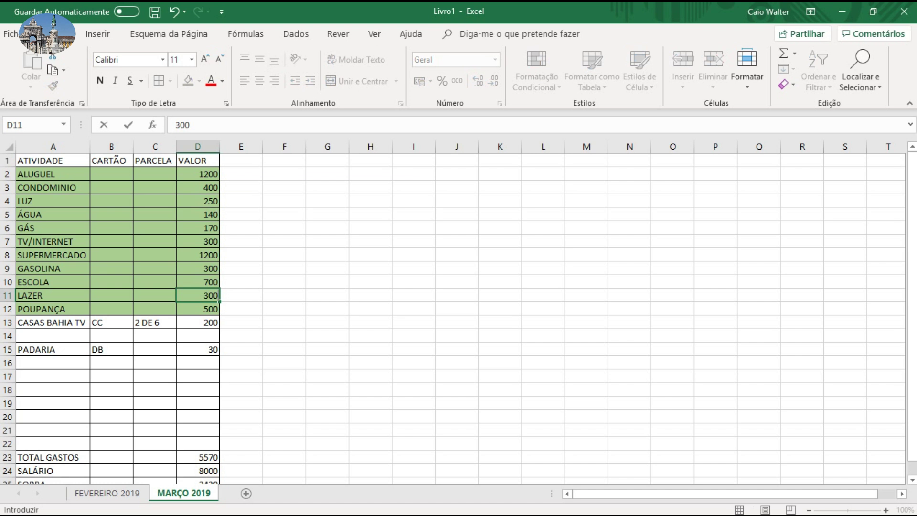
{"action": "left_click", "coordinate": [241, 375]}
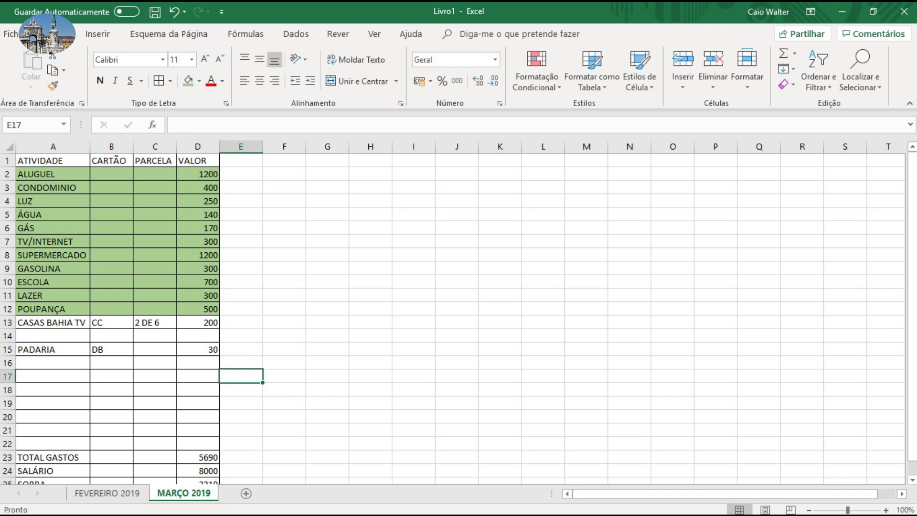
Step: Clear the PADARIA row and return to the FEVEREIRO 2019 sheet
{"action": "left_click_drag", "start_coordinate": [52, 349], "coordinate": [198, 350]}
{"action": "key", "text": "Delete"}
{"action": "scroll", "coordinate": [459, 315], "scroll_direction": "down", "scroll_amount": 3}
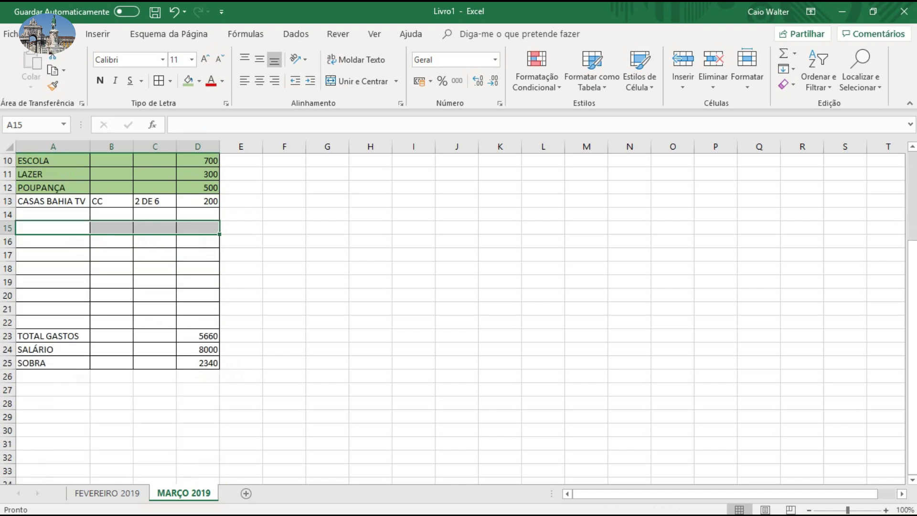
{"action": "scroll", "coordinate": [458, 315], "scroll_direction": "up", "scroll_amount": 1}
{"action": "scroll", "coordinate": [458, 315], "scroll_direction": "up", "scroll_amount": 1}
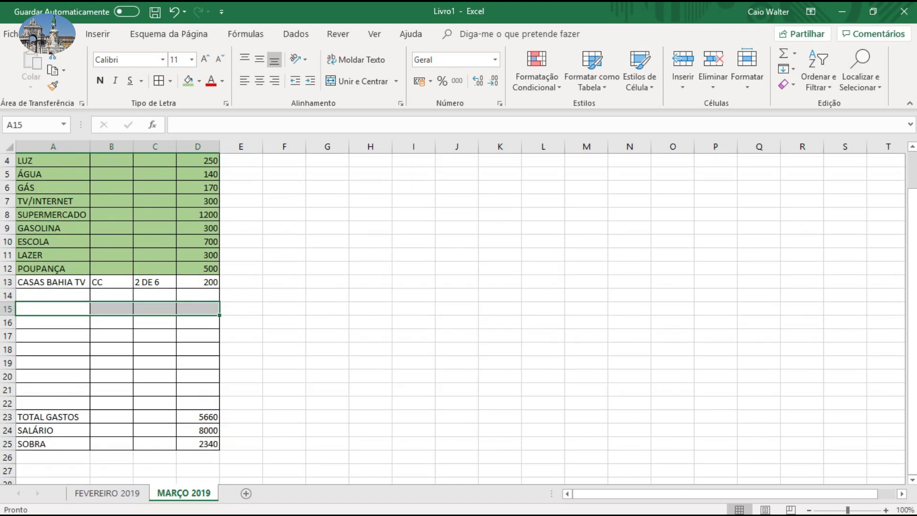
{"action": "key", "text": "ctrl+Page_Up"}
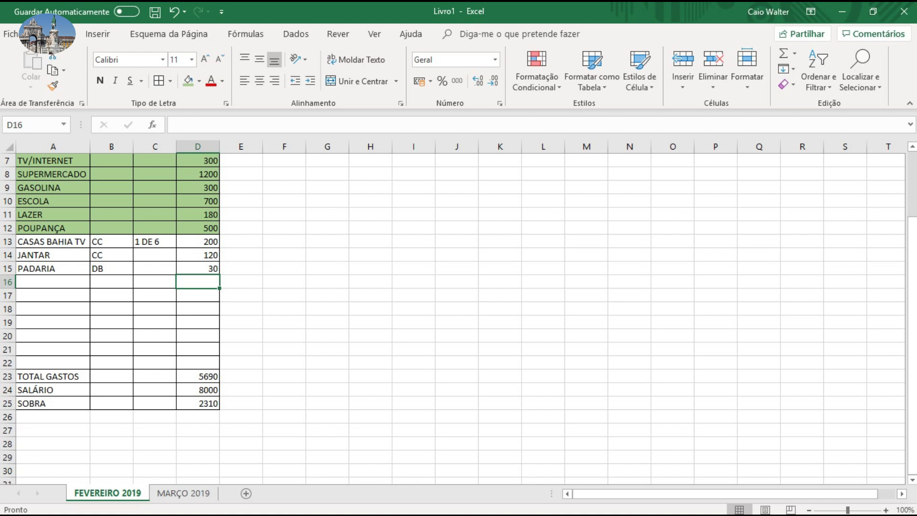
Step: Copy February's CASAS BAHIA TV and JANTAR rows into row 13 of MARÇO 2019
{"action": "scroll", "coordinate": [453, 315], "scroll_direction": "up", "scroll_amount": 1}
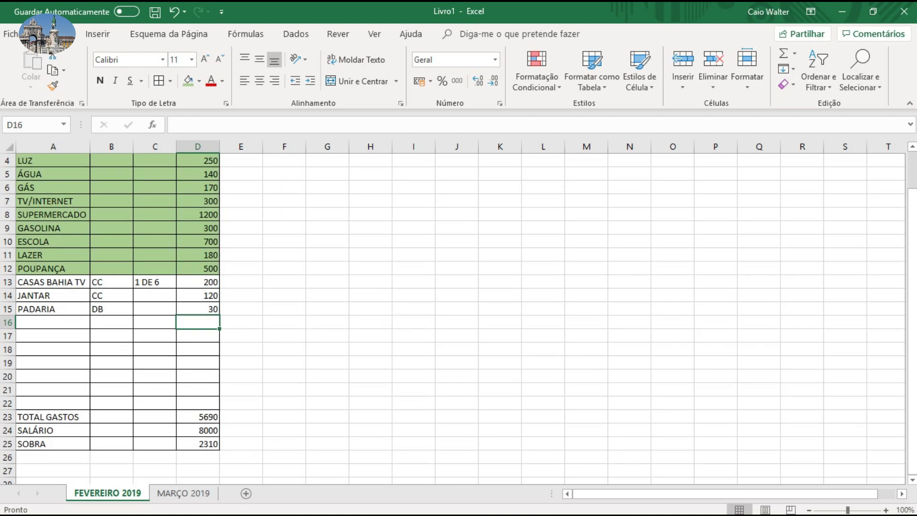
{"action": "left_click_drag", "start_coordinate": [52, 282], "coordinate": [198, 295]}
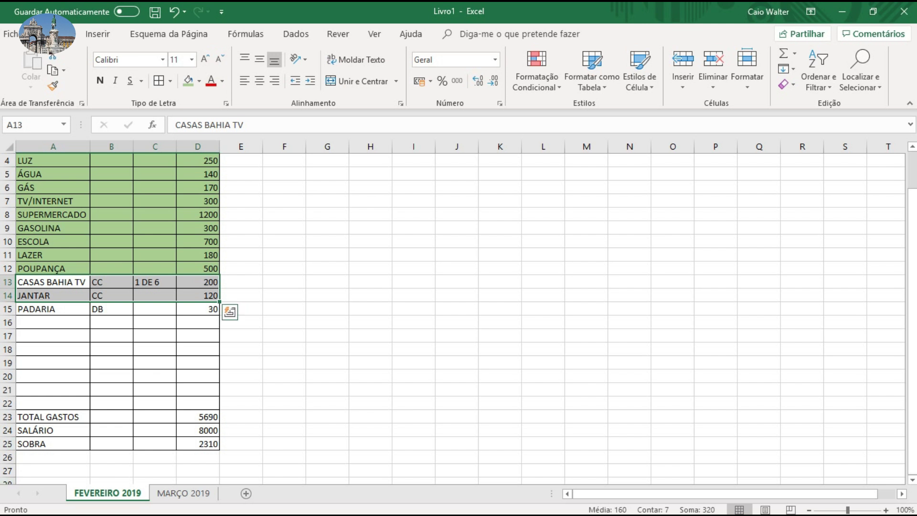
{"action": "mouse_move", "coordinate": [198, 390]}
{"action": "left_mouse_down"}
{"action": "mouse_move", "coordinate": [197, 470]}
{"action": "mouse_move", "coordinate": [240, 444]}
{"action": "mouse_move", "coordinate": [197, 444]}
{"action": "left_mouse_up"}
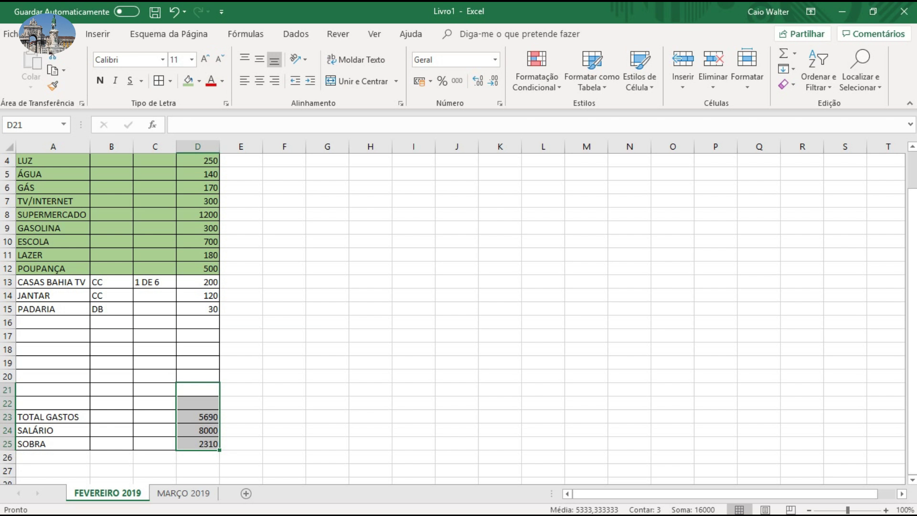
{"action": "mouse_move", "coordinate": [53, 282]}
{"action": "left_mouse_down"}
{"action": "mouse_move", "coordinate": [198, 281]}
{"action": "mouse_move", "coordinate": [197, 295]}
{"action": "left_mouse_up"}
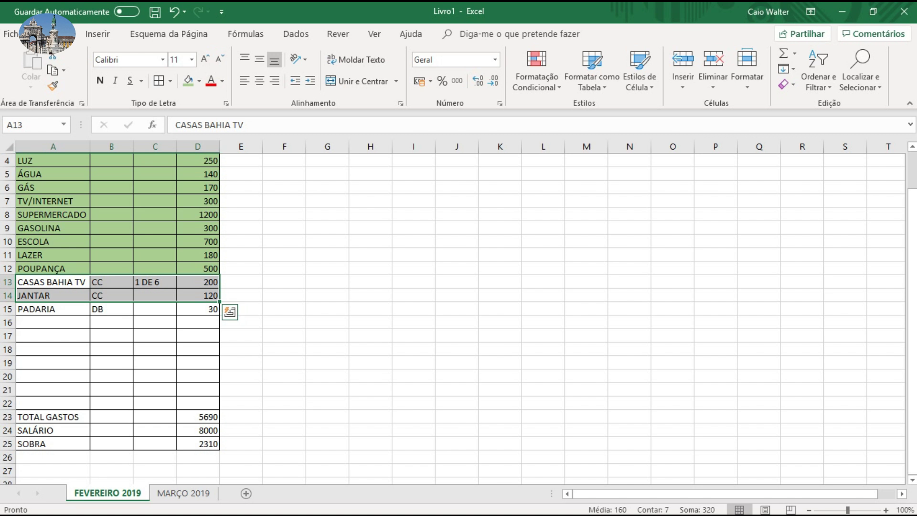
{"action": "key", "text": "ctrl+c"}
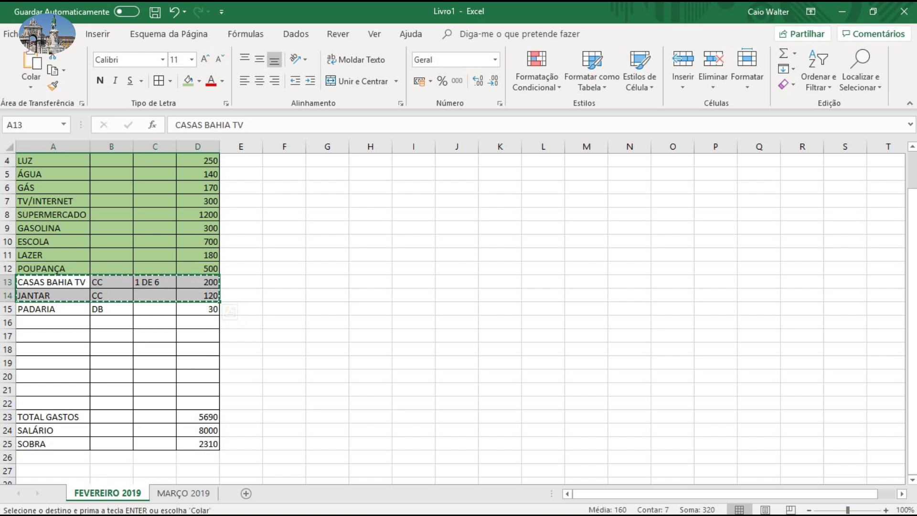
{"action": "key", "text": "ctrl+Page_Down"}
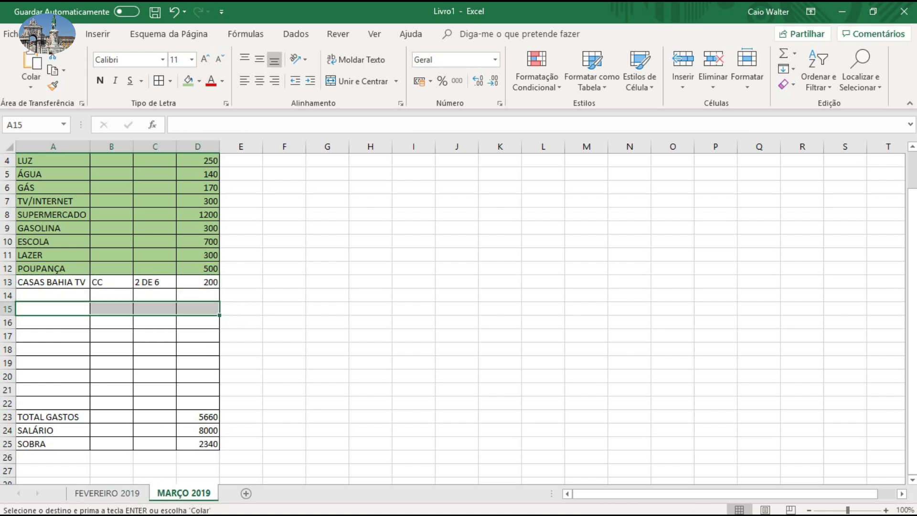
{"action": "left_click", "coordinate": [52, 281]}
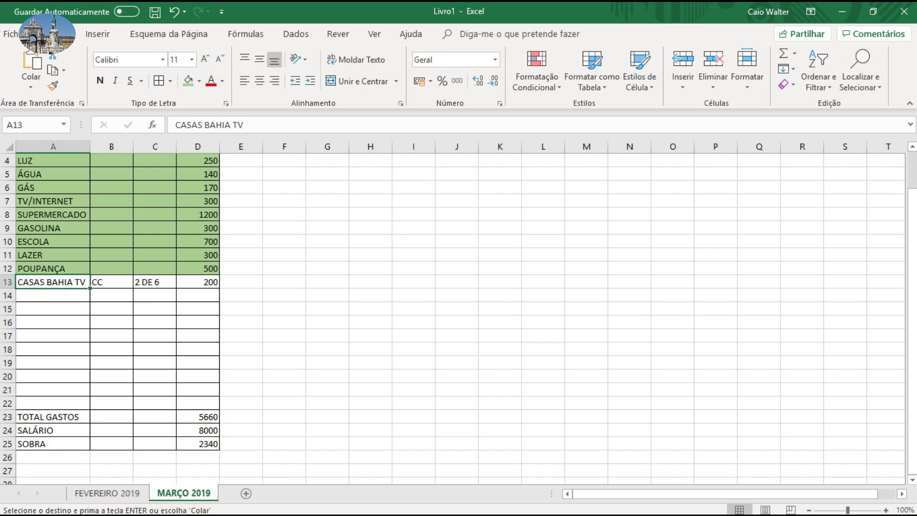
{"action": "key", "text": "ctrl+v"}
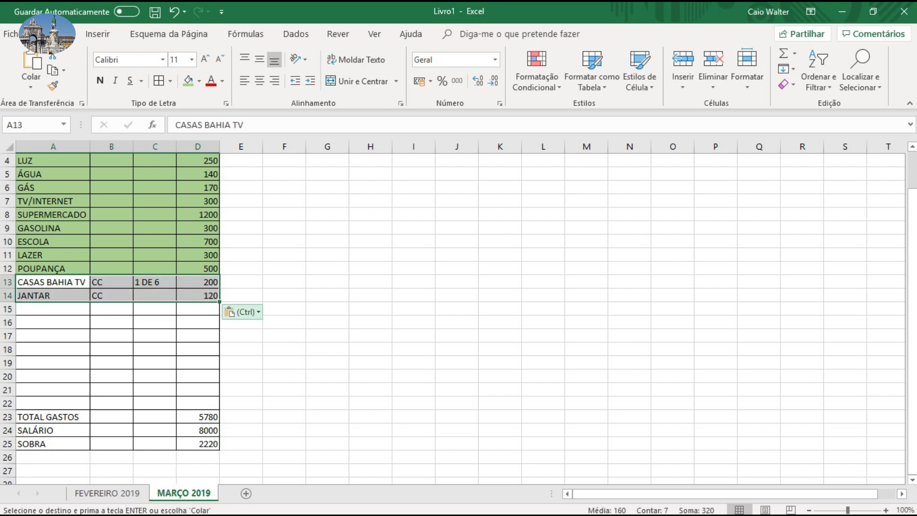
Step: Set LAZER to 180 on MARÇO 2019, then select rows 13–14 on FEVEREIRO 2019
{"action": "left_click", "coordinate": [198, 254]}
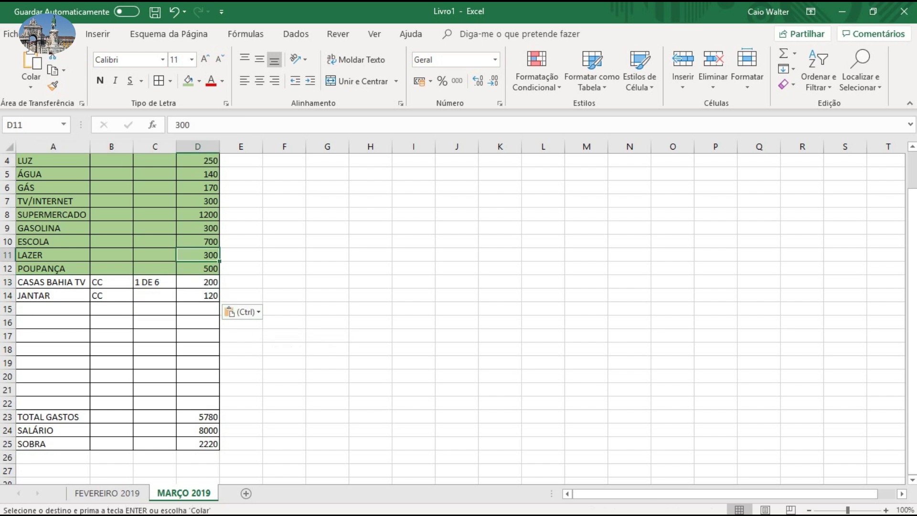
{"action": "type", "text": "180"}
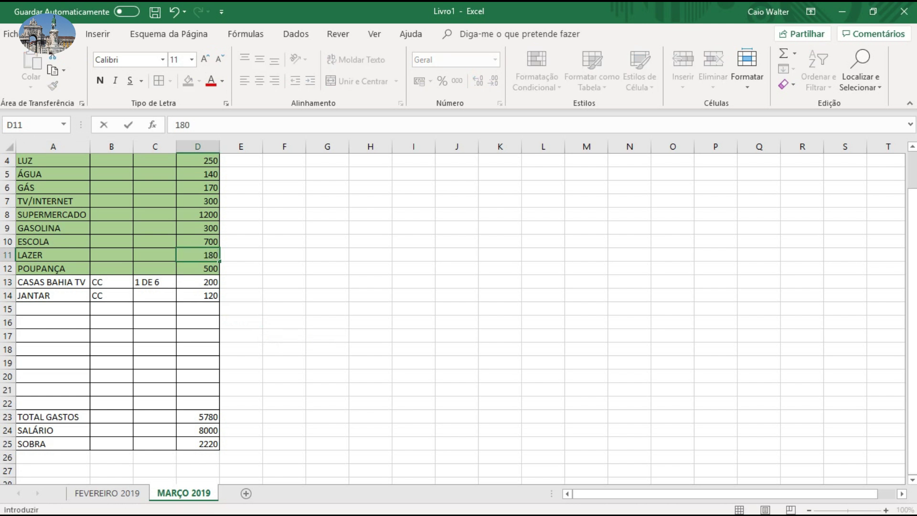
{"action": "key", "text": "Return"}
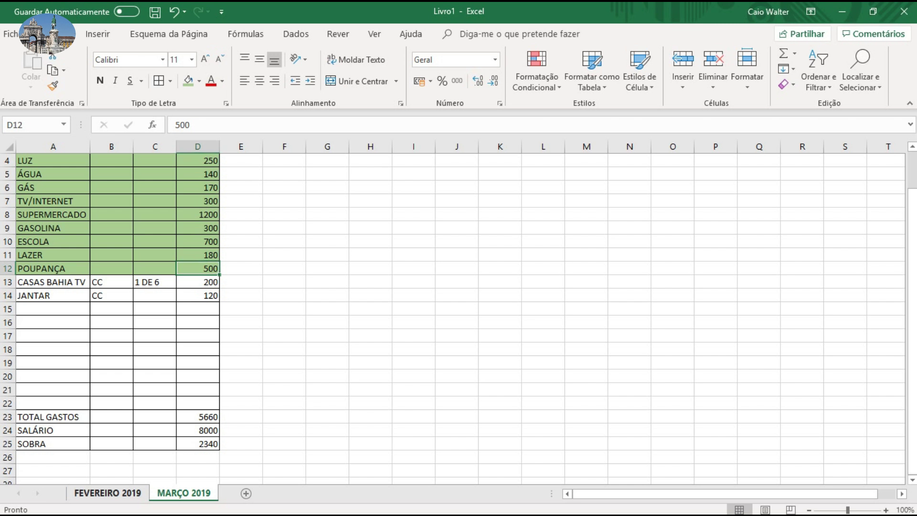
{"action": "key", "text": "ctrl+Page_Up"}
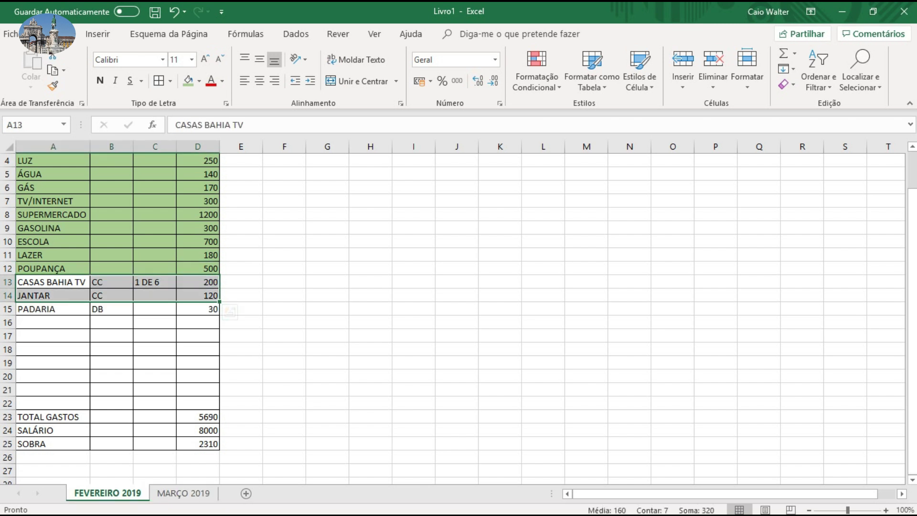
{"action": "left_click_drag", "start_coordinate": [7, 281], "coordinate": [7, 295]}
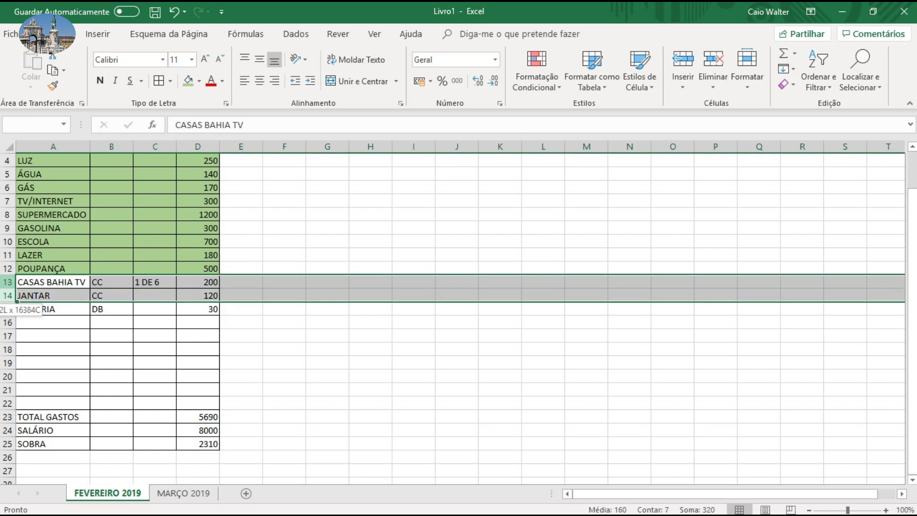
Step: Empty rows 13–14 (CASAS BAHIA TV, JANTAR) and enter 300 as the LAZER amount
{"action": "key", "text": "Delete"}
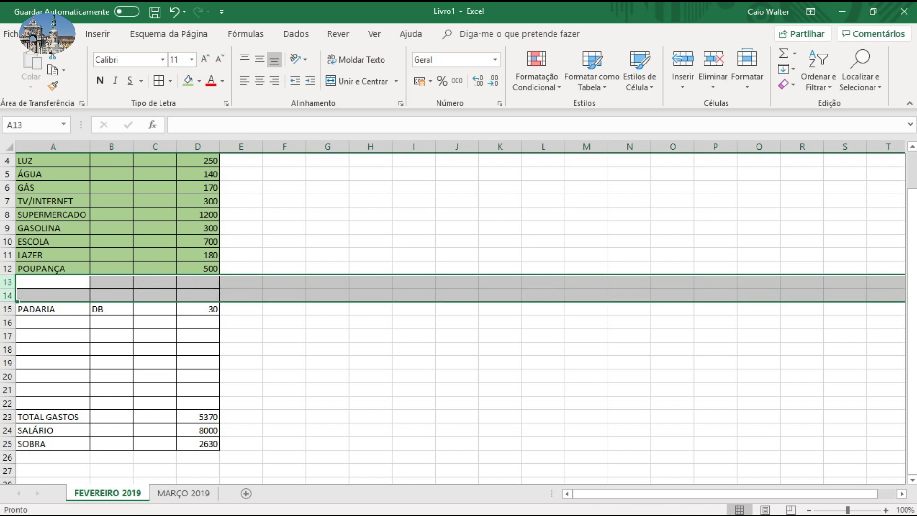
{"action": "left_click", "coordinate": [197, 255]}
{"action": "type", "text": "300"}
{"action": "key", "text": "Return"}
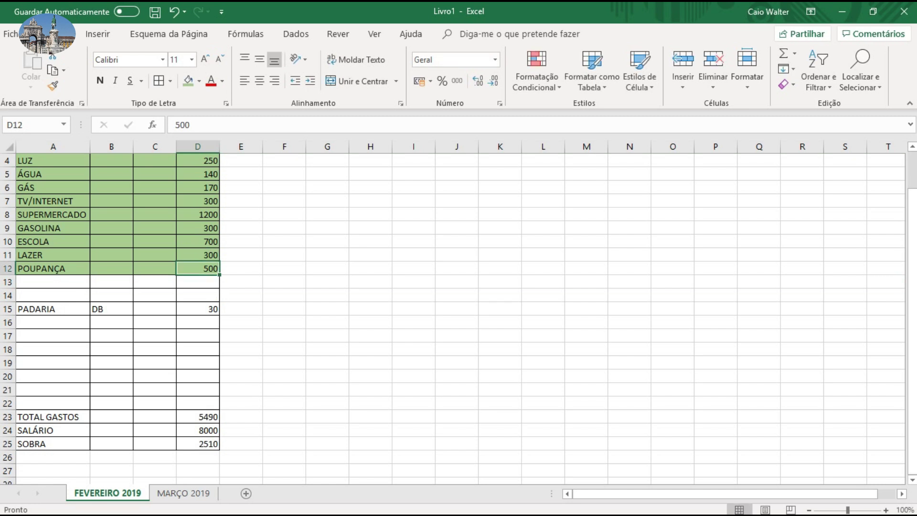
Step: Review the updated totals (TOTAL GASTOS 5490, SOBRA 2510) and begin selecting the PADARIA row
{"action": "scroll", "coordinate": [458, 318], "scroll_direction": "up", "scroll_amount": 1}
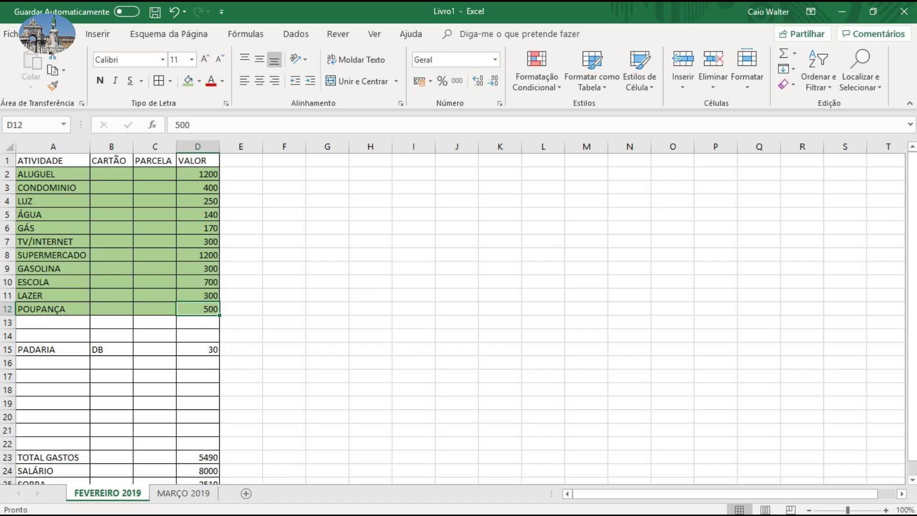
{"action": "scroll", "coordinate": [458, 316], "scroll_direction": "down", "scroll_amount": 2}
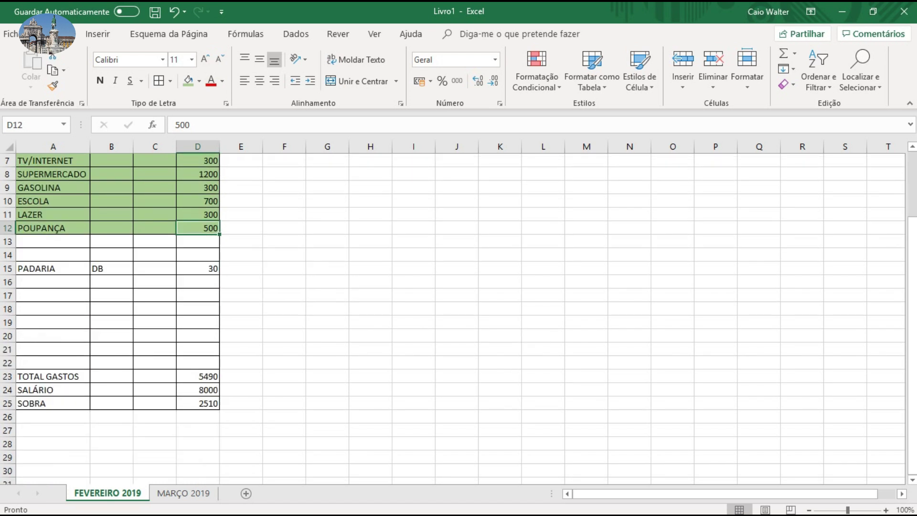
{"action": "scroll", "coordinate": [459, 315], "scroll_direction": "up", "scroll_amount": 2}
{"action": "scroll", "coordinate": [458, 315], "scroll_direction": "down", "scroll_amount": 1}
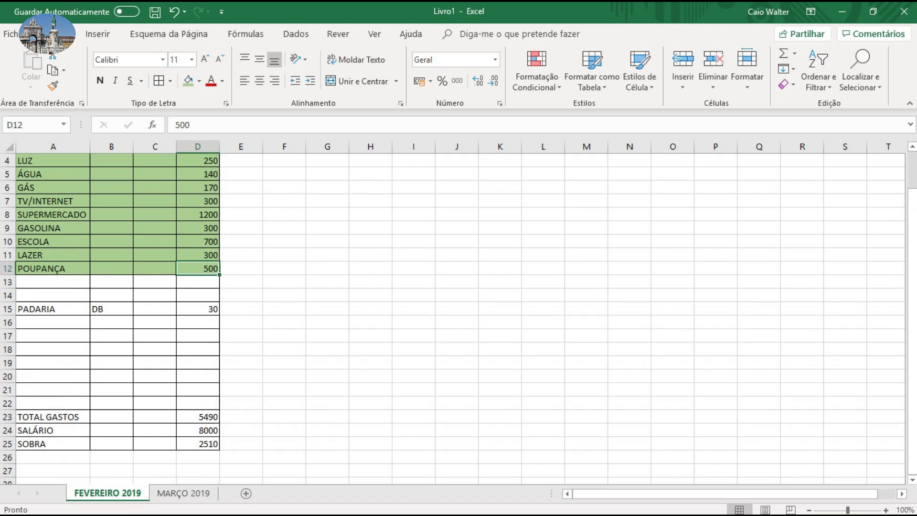
{"action": "left_click", "coordinate": [111, 308]}
Step: Clear D15 and re-enter 30 for PADARIA, then go to the MARÇO 2019 sheet
{"action": "left_click_drag", "start_coordinate": [53, 309], "coordinate": [198, 308]}
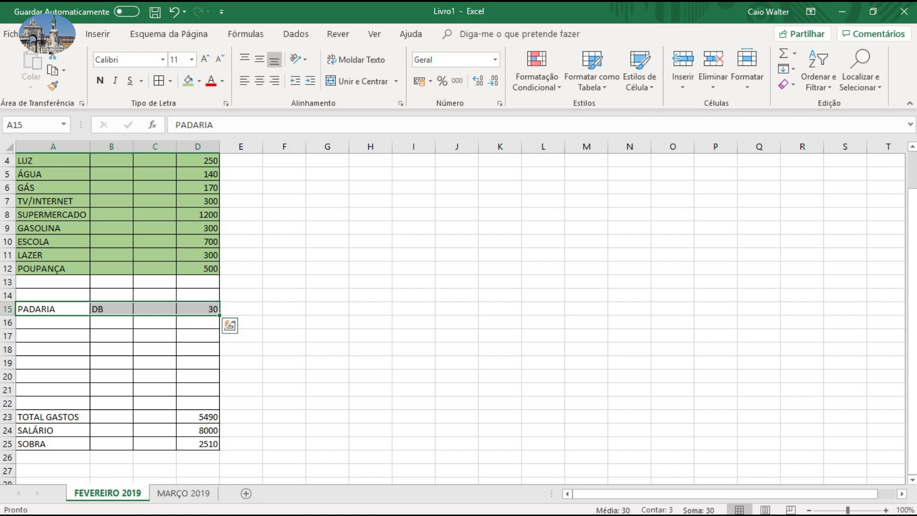
{"action": "left_click", "coordinate": [197, 308]}
{"action": "key", "text": "Delete"}
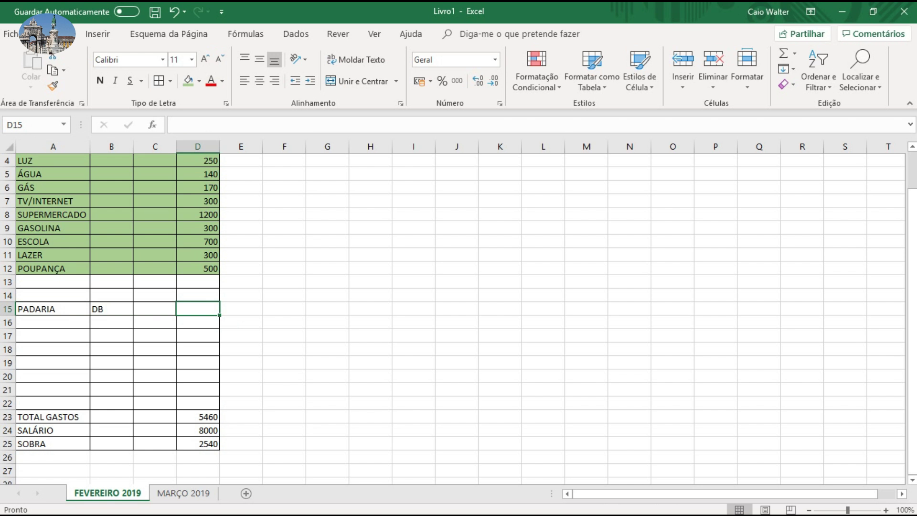
{"action": "type", "text": "30"}
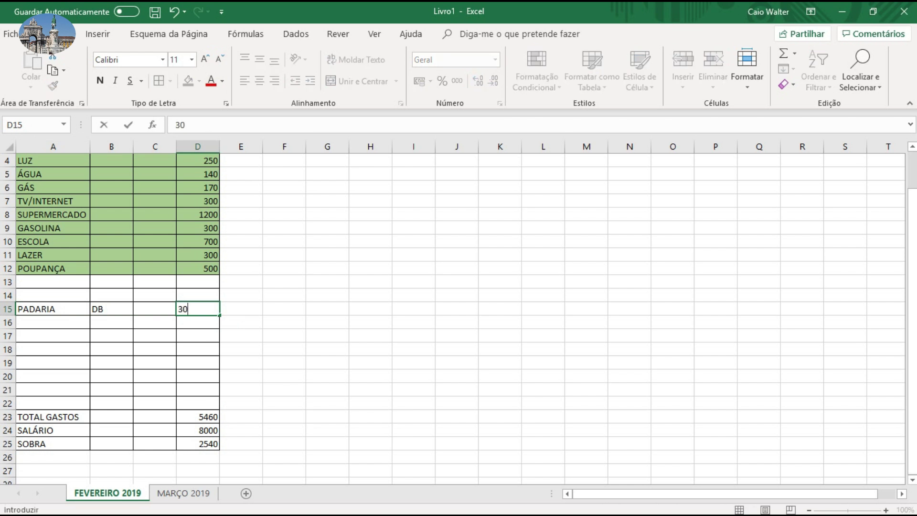
{"action": "key", "text": "Return"}
{"action": "scroll", "coordinate": [453, 315], "scroll_direction": "up", "scroll_amount": 1}
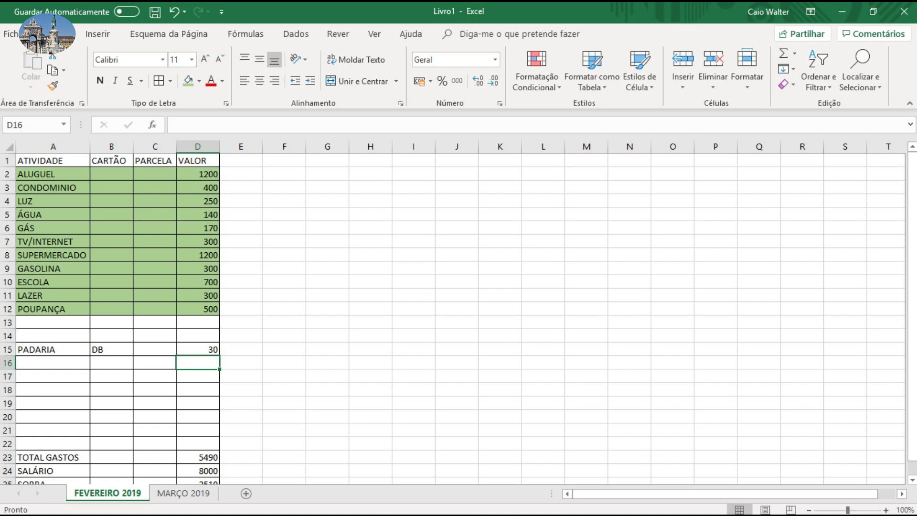
{"action": "left_click", "coordinate": [184, 493]}
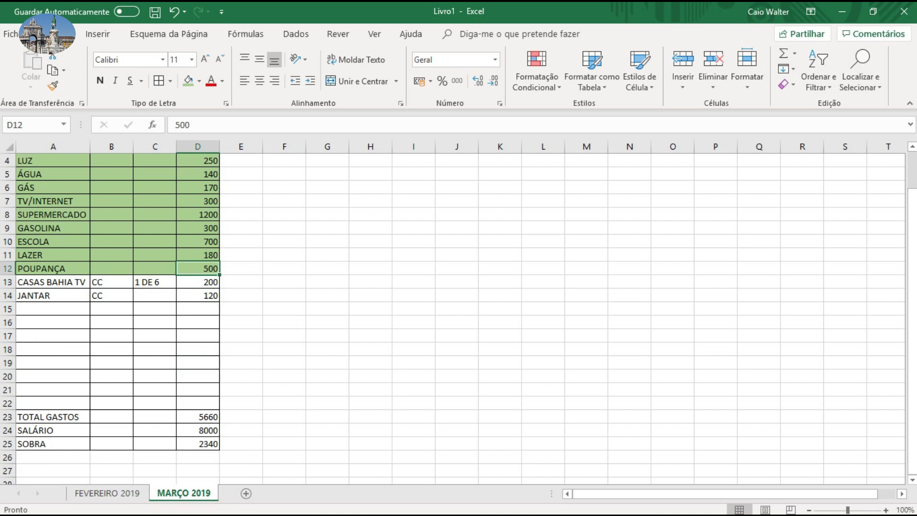